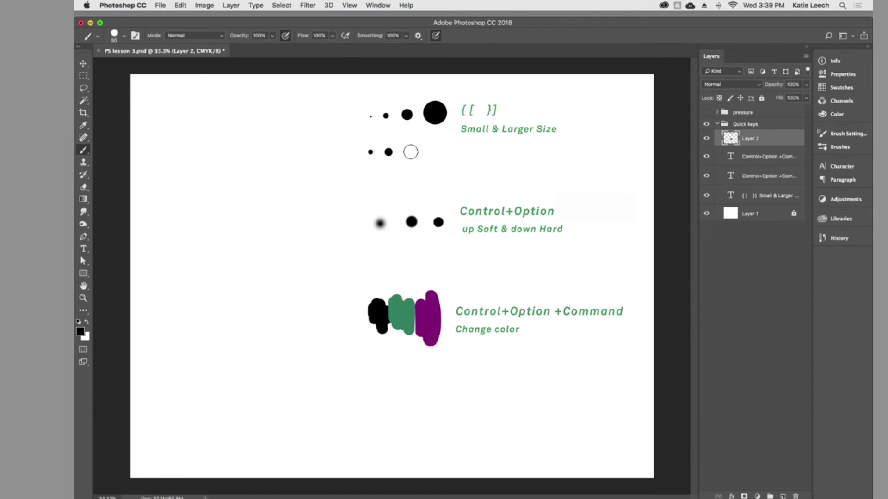
- Paint two more black dots to finish the second size row, enlarging the brush to 175 px for the last one
click(411, 152)
key(bracketright)
key(bracketright)
key(bracketright)
click(440, 151)
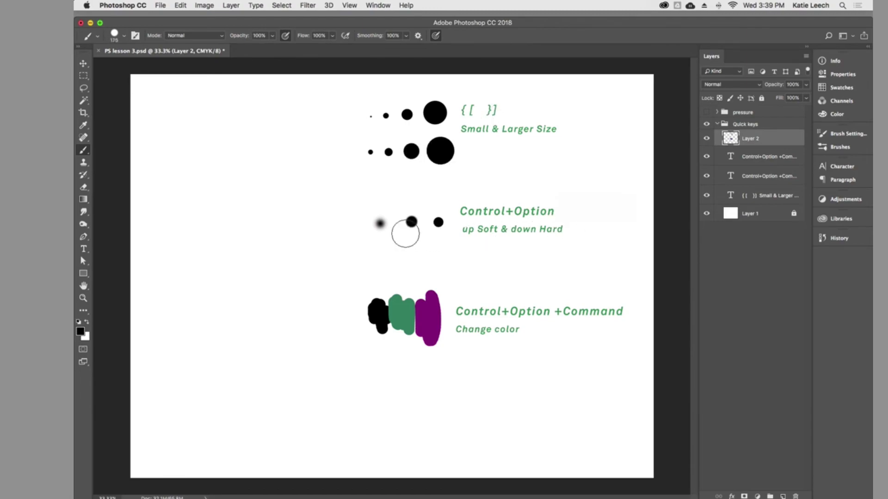
- Paint black dots of varying brush hardness, from hard to soft, in the empty area beside the Control+Option samples
click(83, 64)
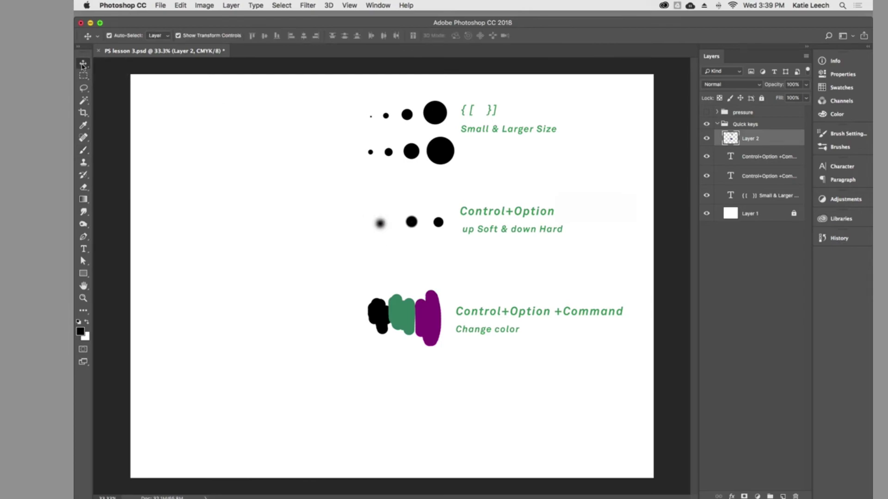
click(303, 173)
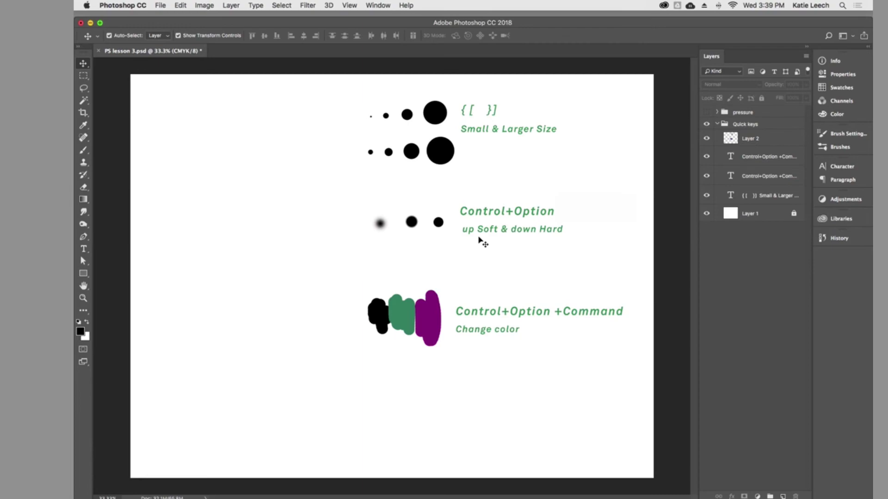
click(84, 148)
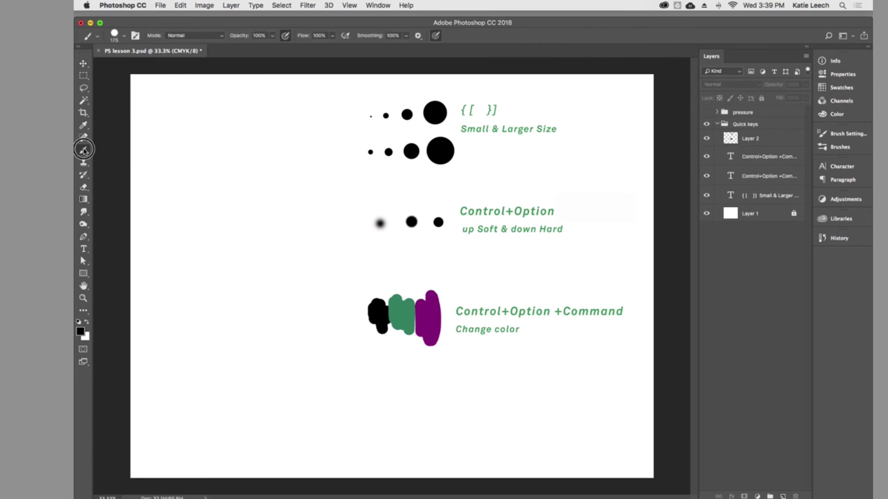
click(123, 37)
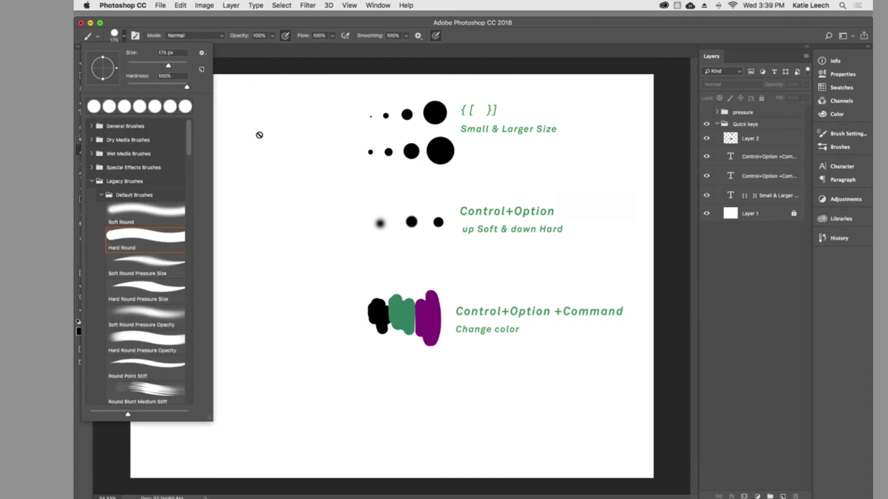
click(259, 149)
mouse_move(301, 218)
mouse_down()
mouse_move(302, 231)
mouse_move(298, 113)
mouse_move(306, 130)
mouse_up()
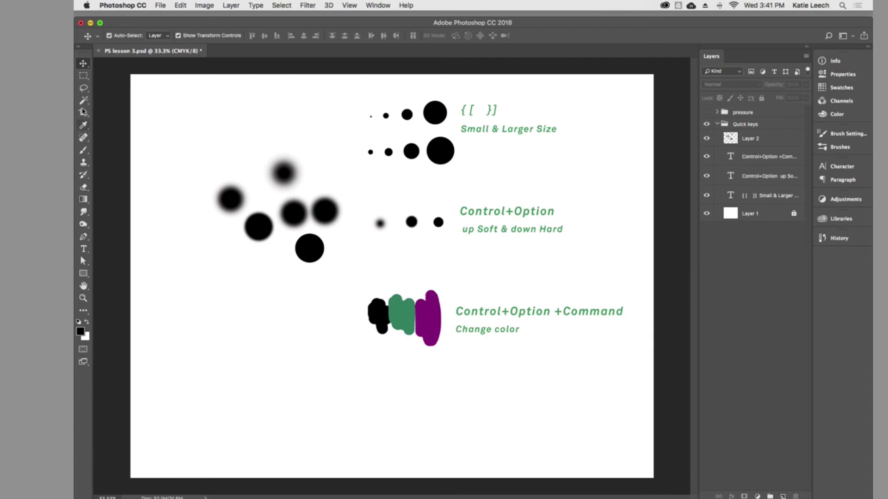
- Paint soft strokes on Layer 2 beside the Change color samples, picking different colors such as purple and green between strokes
key(b)
click(739, 139)
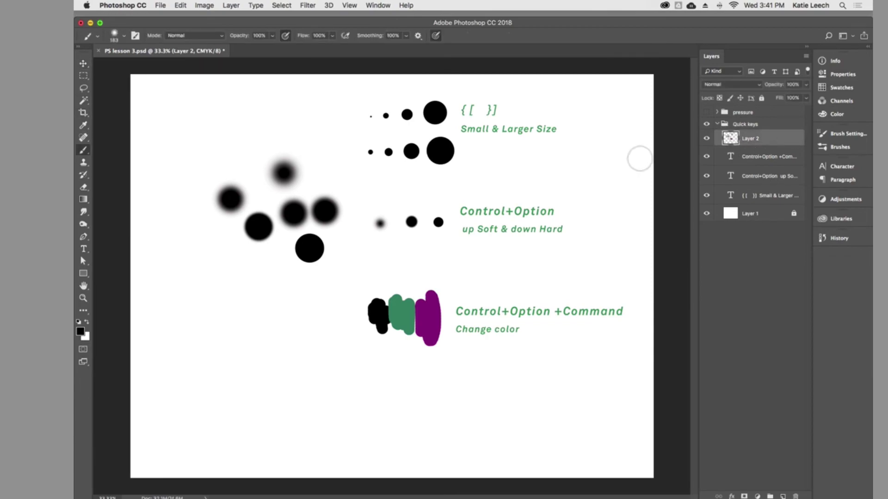
ctrl+alt+super+click(220, 310)
mouse_move(220, 310)
mouse_down()
mouse_move(323, 327)
mouse_move(308, 355)
mouse_up()
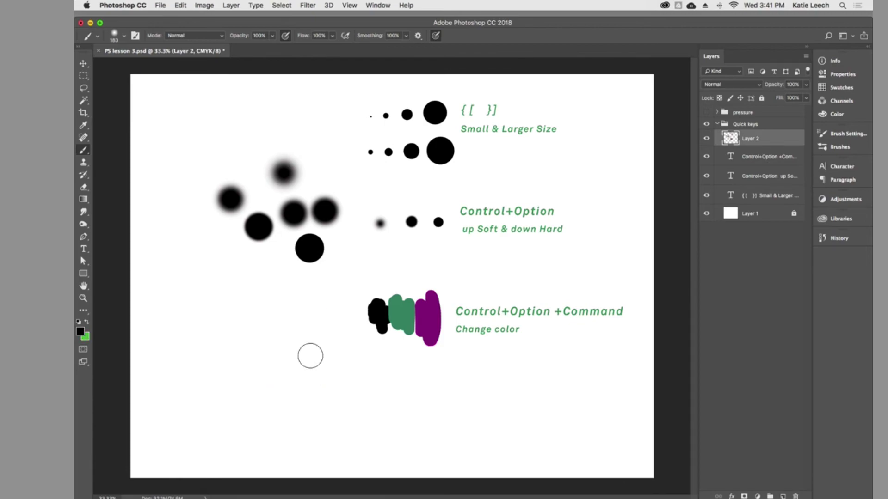
drag(208, 331, 251, 323)
ctrl+alt+super+click(252, 324)
drag(268, 326, 310, 349)
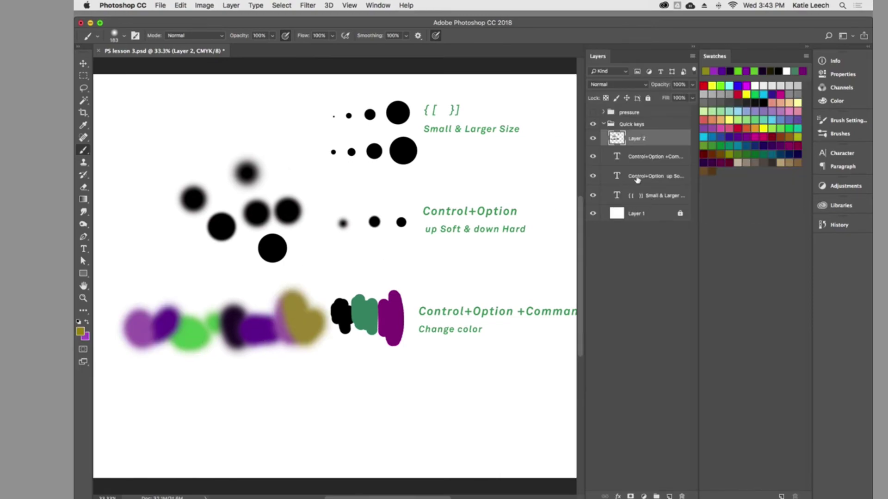
- Collapse and hide the Quick keys group and show the pressure group
click(602, 123)
click(593, 112)
click(593, 124)
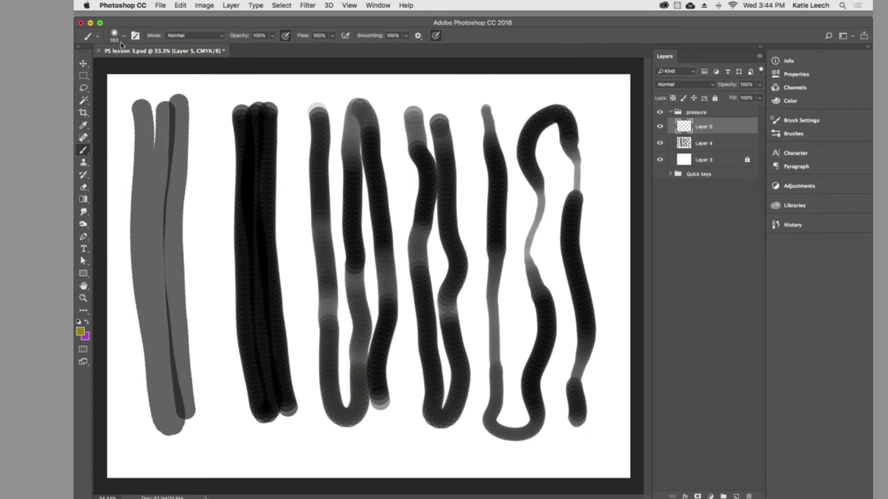
- Set the brush hardness to 100% and its size to 170 px
click(114, 35)
drag(135, 86, 198, 91)
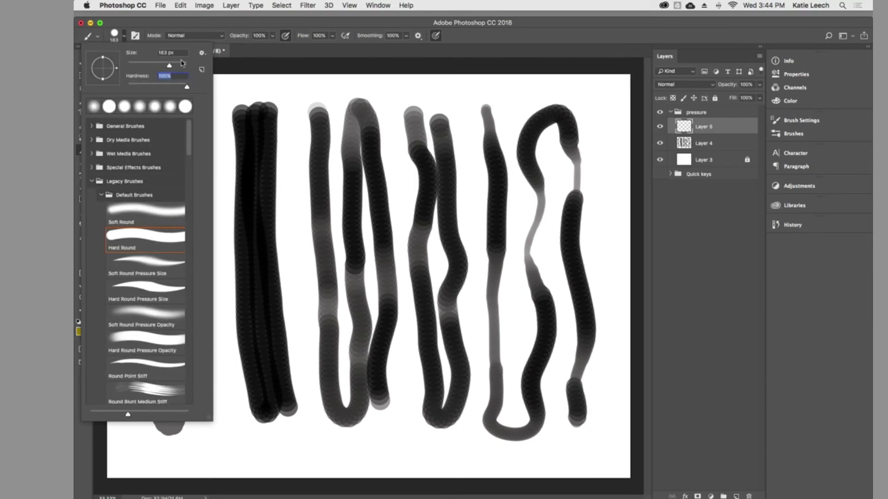
click(164, 52)
text(1)
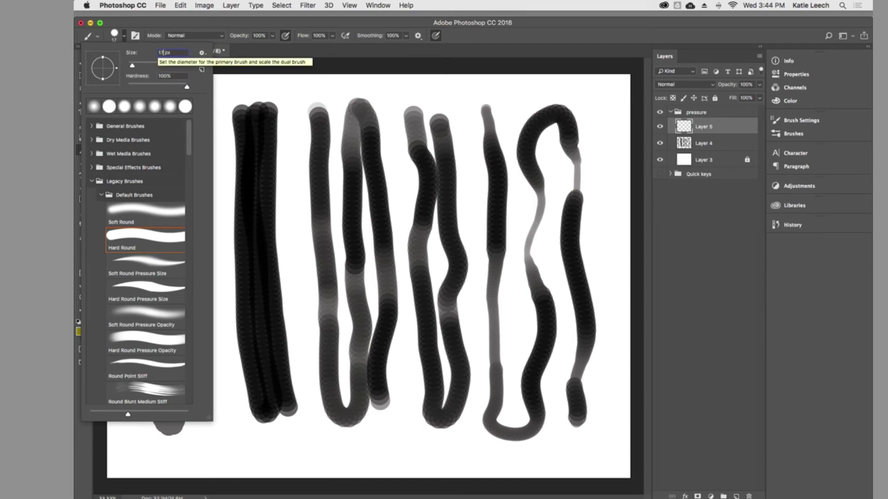
text(70)
key(Return)
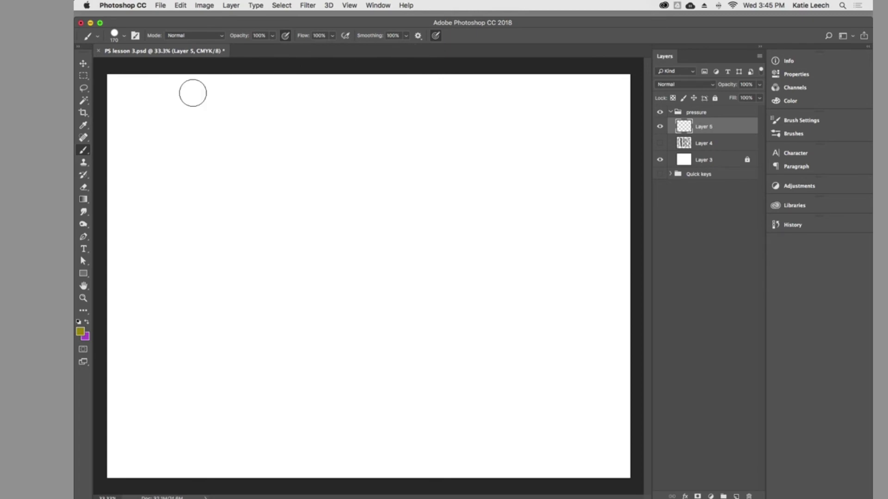
- Paint overlapping vertical strokes on Layer 5 in the default black with the brush opacity set to 50%
key(Return)
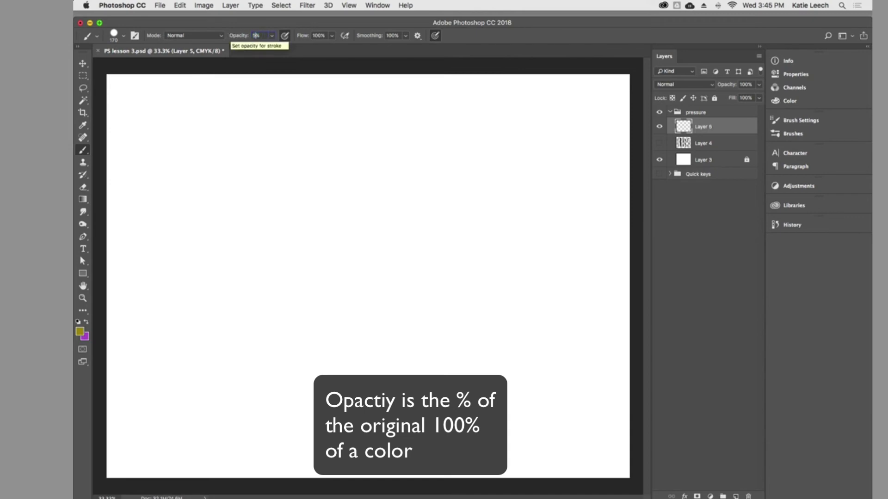
key(Return)
key(d)
mouse_move(160, 126)
mouse_down()
mouse_move(129, 450)
mouse_move(139, 407)
mouse_up()
drag(192, 119, 150, 418)
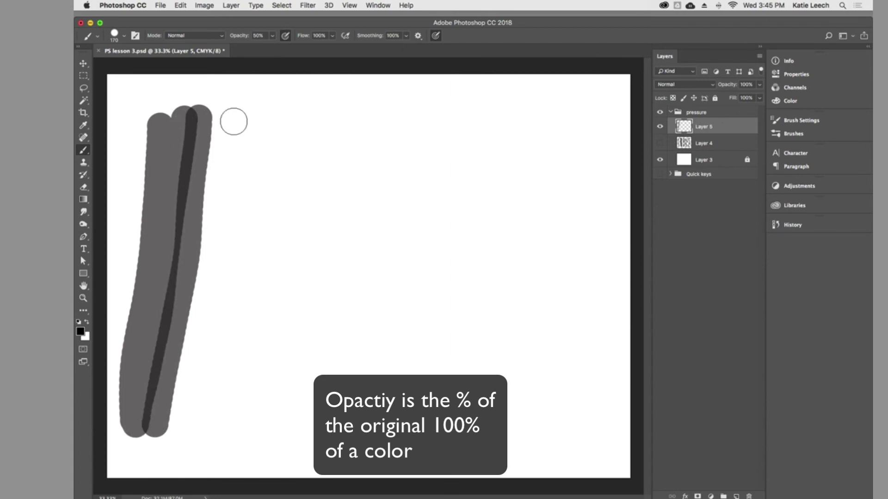
mouse_move(218, 117)
mouse_down()
mouse_move(194, 283)
mouse_move(203, 292)
mouse_move(227, 114)
mouse_move(224, 278)
mouse_move(242, 126)
mouse_move(247, 190)
mouse_move(239, 267)
mouse_move(238, 189)
mouse_up()
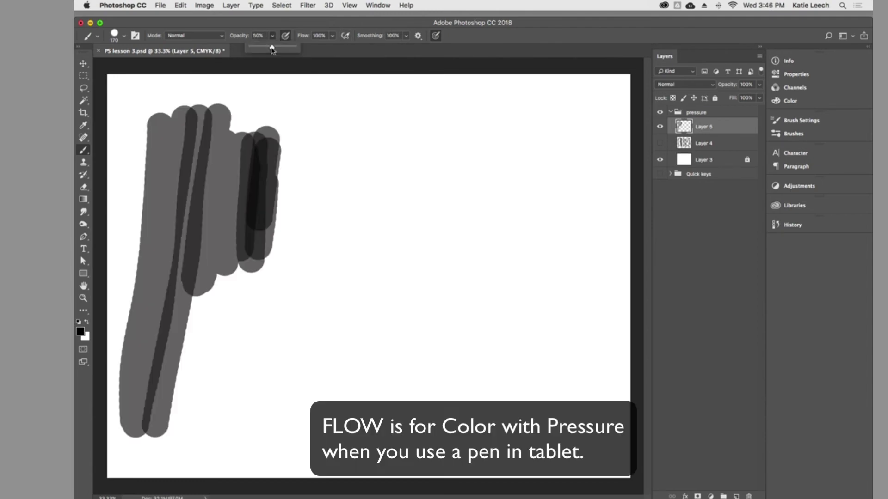
- Set the brush opacity to 100% and paint a stroke on Layer 6 at 50% flow
drag(274, 46, 294, 46)
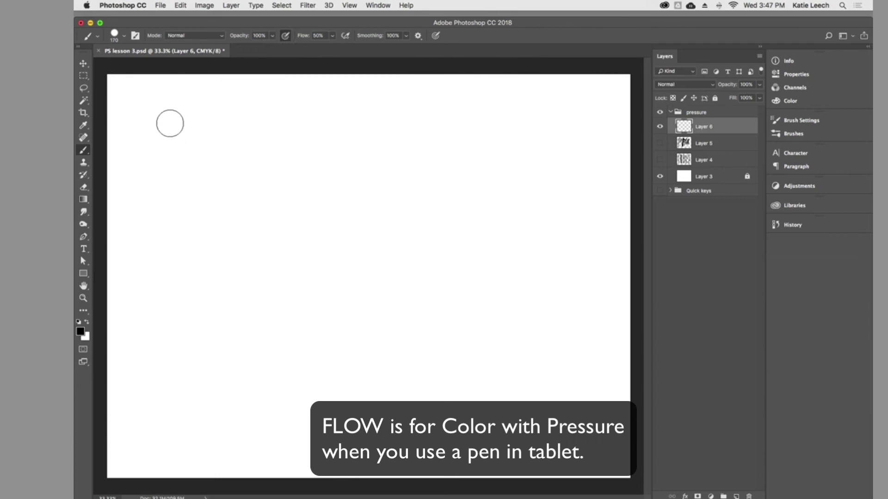
mouse_move(167, 120)
mouse_down()
mouse_move(179, 141)
mouse_move(174, 366)
mouse_move(190, 411)
mouse_move(208, 410)
mouse_move(216, 391)
mouse_move(220, 180)
mouse_move(231, 122)
mouse_move(257, 111)
mouse_move(261, 119)
mouse_move(267, 312)
mouse_move(258, 368)
mouse_move(271, 388)
mouse_move(299, 375)
mouse_move(317, 341)
mouse_move(318, 288)
mouse_up()
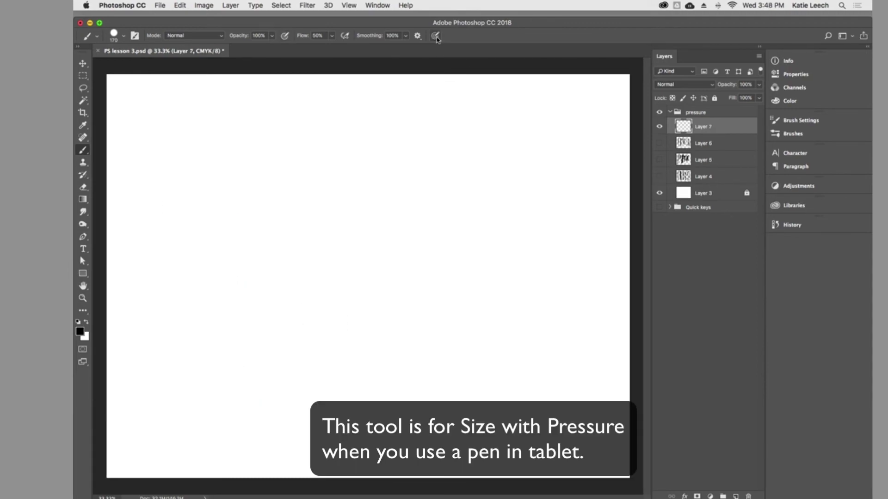
- Paint winding strokes across Layer 7 with pen pressure controlling brush size, then add pressure-controlled opacity for further strokes
click(436, 38)
mouse_move(164, 413)
mouse_down()
mouse_move(166, 201)
mouse_move(202, 142)
mouse_move(235, 129)
mouse_move(278, 134)
mouse_move(288, 149)
mouse_move(295, 390)
mouse_move(321, 407)
mouse_move(342, 380)
mouse_move(347, 347)
mouse_move(331, 208)
mouse_move(353, 156)
mouse_move(400, 128)
mouse_move(425, 135)
mouse_move(432, 152)
mouse_move(396, 191)
mouse_move(386, 224)
mouse_move(377, 389)
mouse_move(398, 407)
mouse_move(439, 404)
mouse_move(449, 375)
mouse_move(444, 291)
mouse_move(472, 144)
mouse_move(530, 141)
mouse_move(515, 189)
mouse_move(529, 228)
mouse_move(501, 331)
mouse_up()
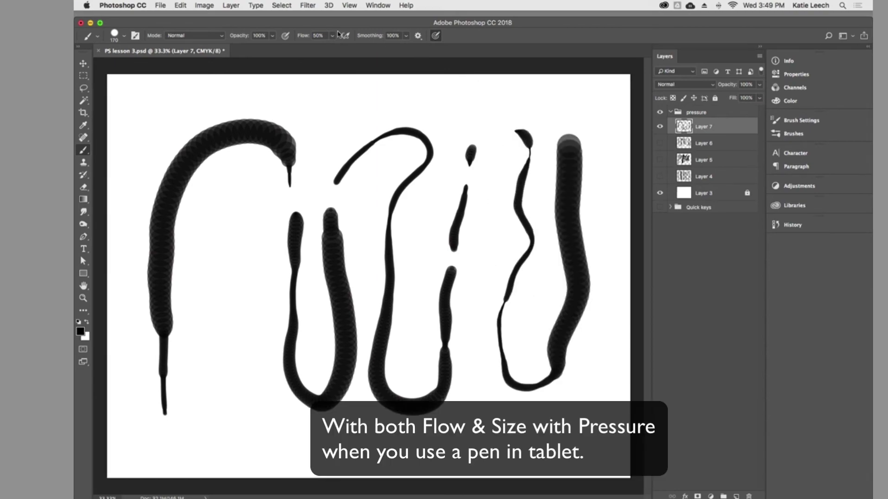
click(286, 37)
mouse_move(184, 411)
mouse_down()
mouse_move(206, 204)
mouse_move(599, 225)
mouse_move(591, 109)
mouse_up()
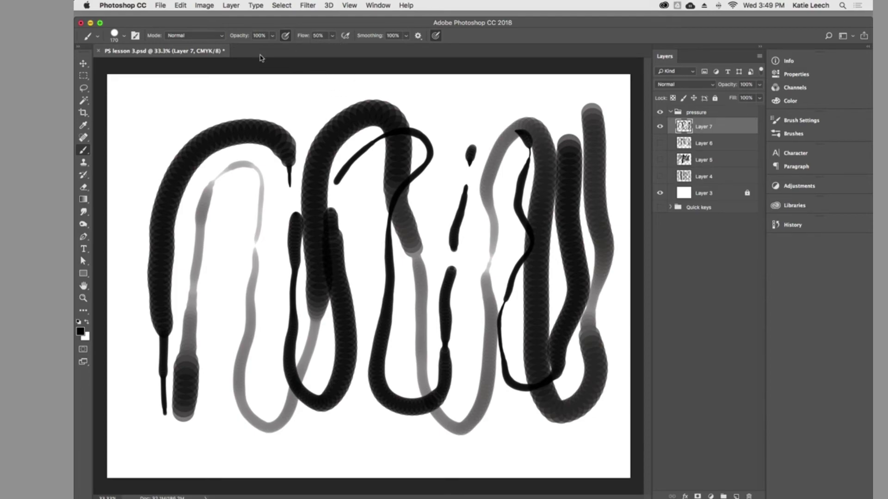
mouse_move(171, 115)
mouse_down()
mouse_move(416, 155)
mouse_move(491, 115)
mouse_move(406, 254)
mouse_move(368, 244)
mouse_move(259, 301)
mouse_move(324, 305)
mouse_up()
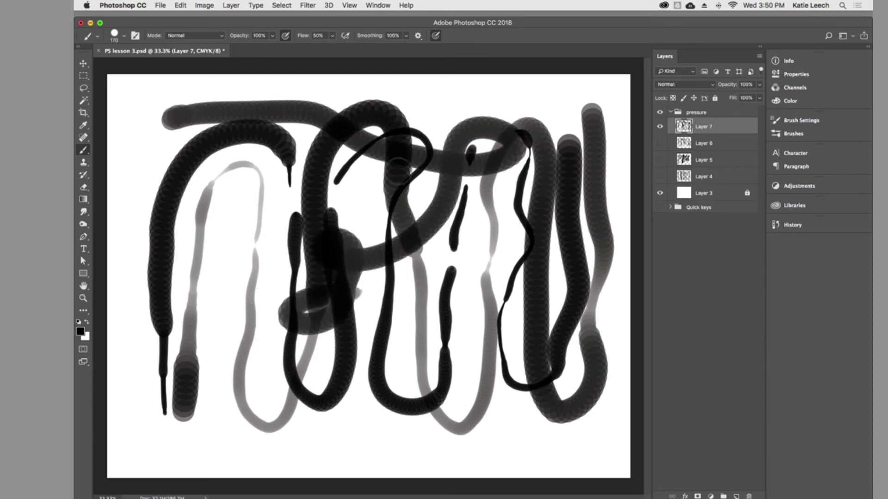
- Set the brush blend mode to Overlay and paint looping strokes over the existing ones on Layer 7
click(221, 37)
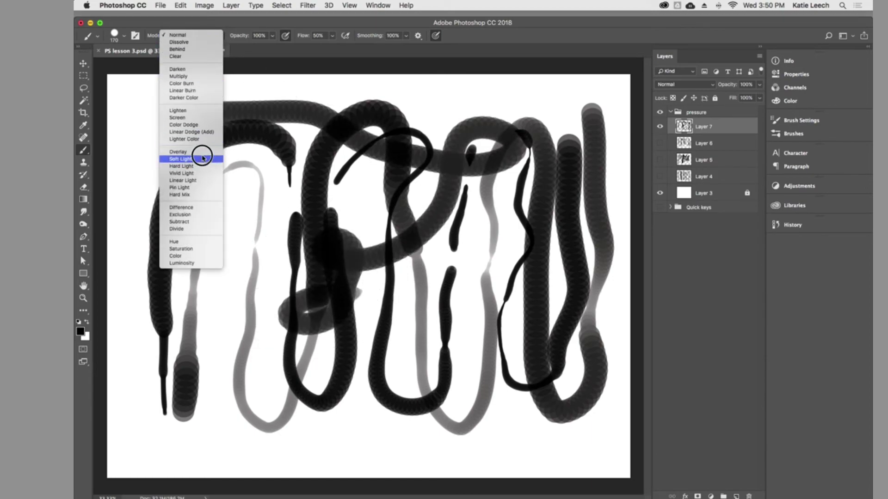
click(202, 152)
mouse_move(311, 89)
mouse_down()
mouse_move(305, 148)
mouse_move(264, 225)
mouse_up()
mouse_move(221, 203)
mouse_down()
mouse_move(519, 148)
mouse_move(462, 180)
mouse_up()
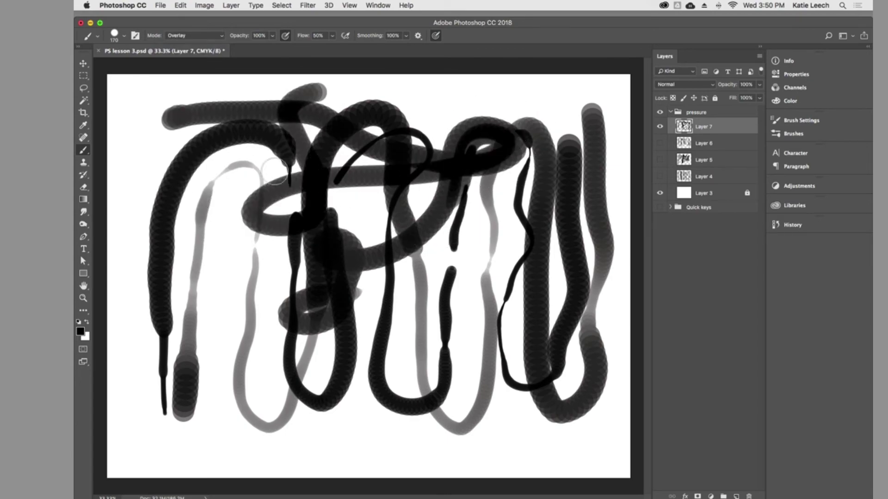
- Set the brush blend mode to Difference and paint a curving stroke across the overlapping lines
click(222, 36)
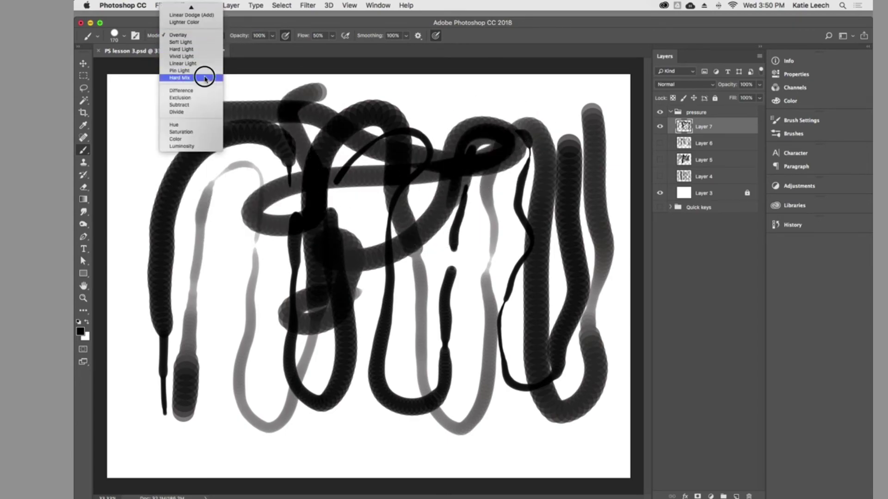
click(200, 94)
mouse_move(257, 89)
mouse_down()
mouse_move(222, 100)
mouse_move(308, 140)
mouse_move(265, 186)
mouse_move(332, 247)
mouse_move(324, 313)
mouse_move(496, 278)
mouse_move(472, 179)
mouse_move(274, 143)
mouse_up()
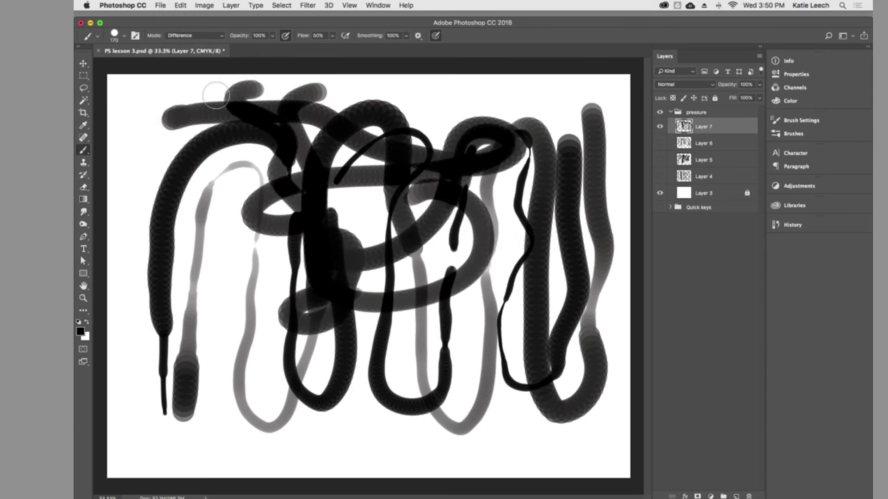
- Set the brush blend mode to Hard Light and paint a long stroke across the upper half of the canvas
click(221, 38)
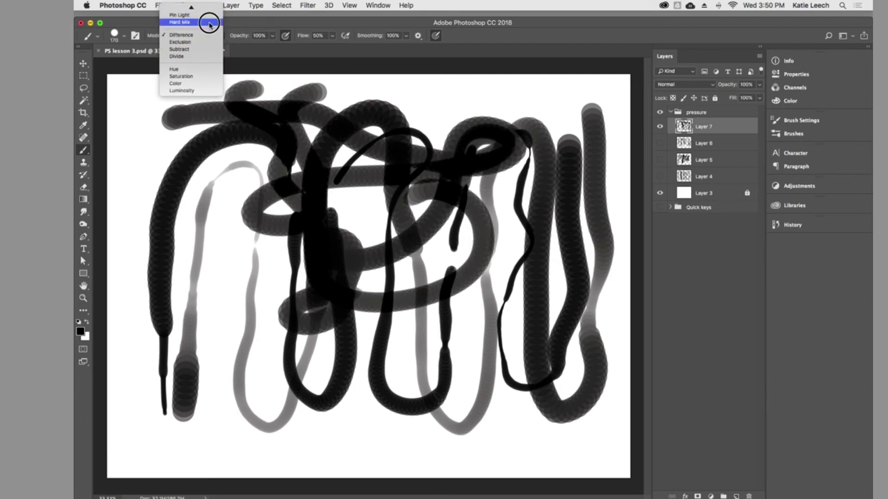
key(h)
key(Return)
mouse_move(208, 129)
mouse_down()
mouse_move(222, 143)
mouse_move(369, 199)
mouse_move(601, 206)
mouse_up()
- Set the brush blend mode to Screen, choose a soft round brush, and paint strokes over the existing lines
click(218, 38)
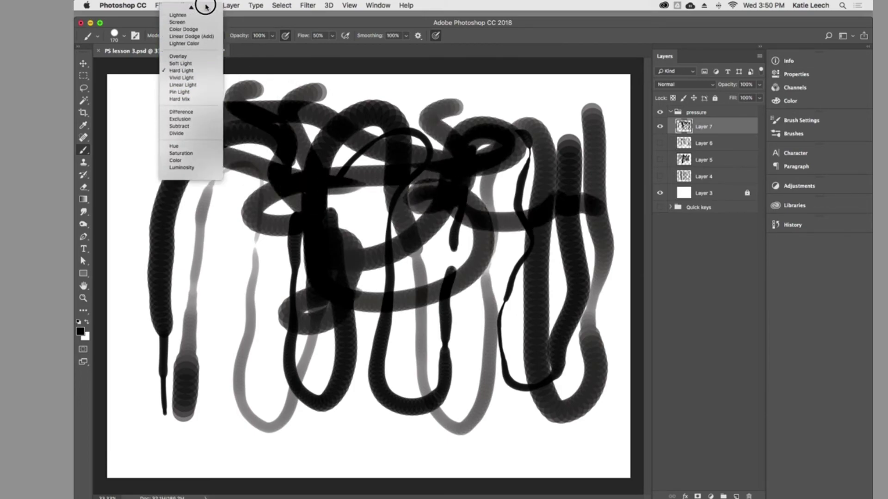
click(199, 58)
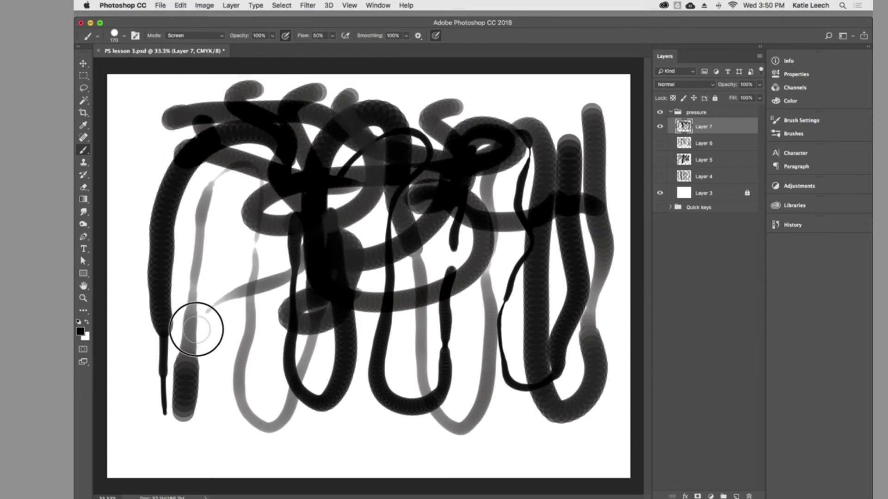
right_click(134, 230)
double_click(154, 314)
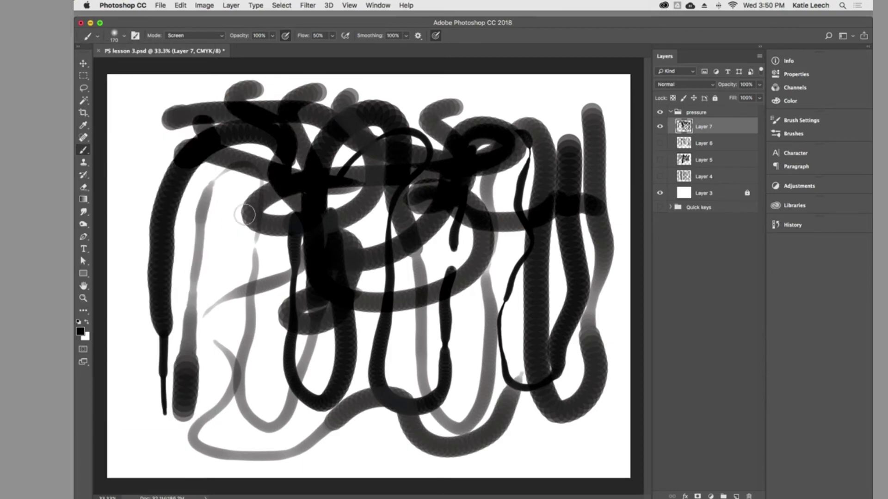
mouse_move(193, 257)
mouse_down()
mouse_move(262, 300)
mouse_move(297, 375)
mouse_move(223, 363)
mouse_up()
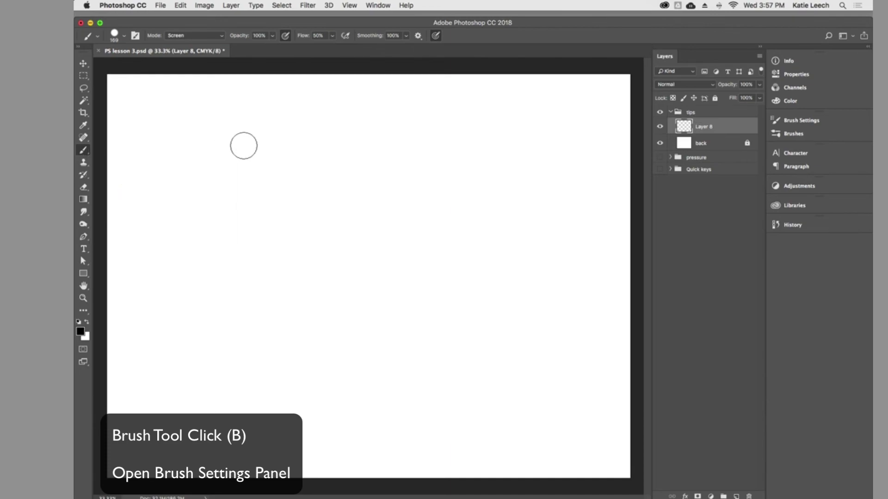
- Open the brush settings, try a tip spacing of 87%, and return the spacing to 1%
click(136, 36)
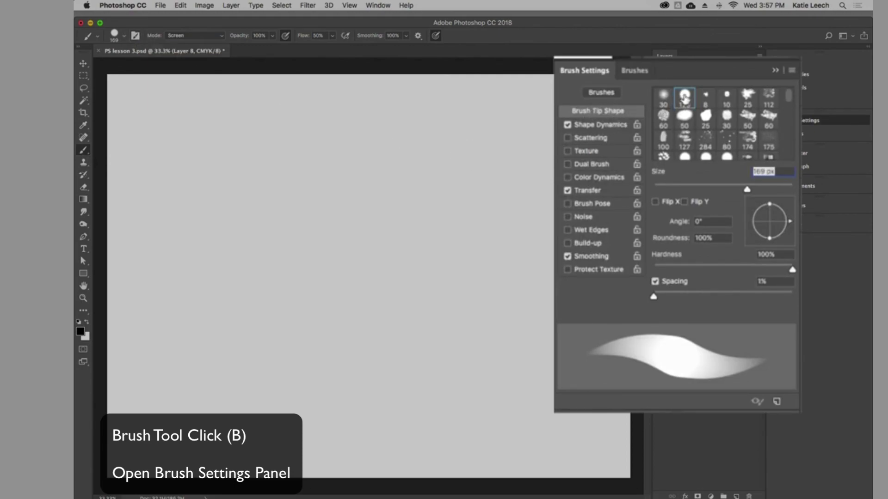
drag(653, 296, 715, 306)
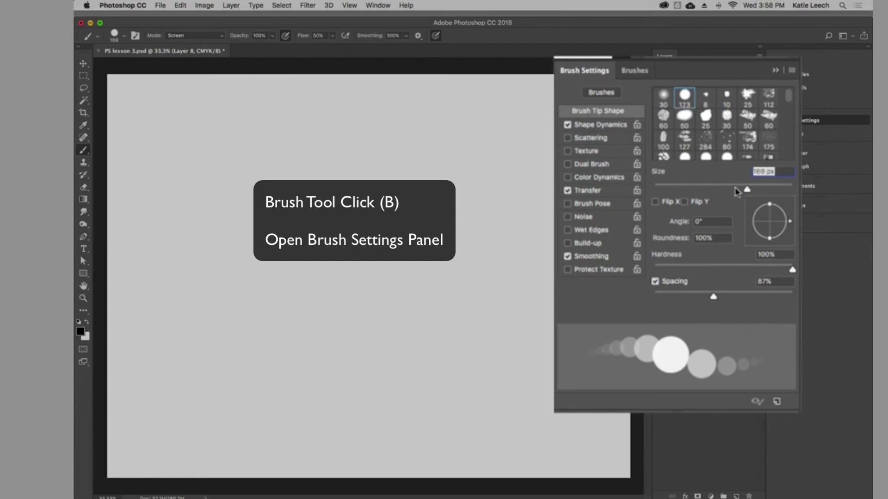
click(122, 41)
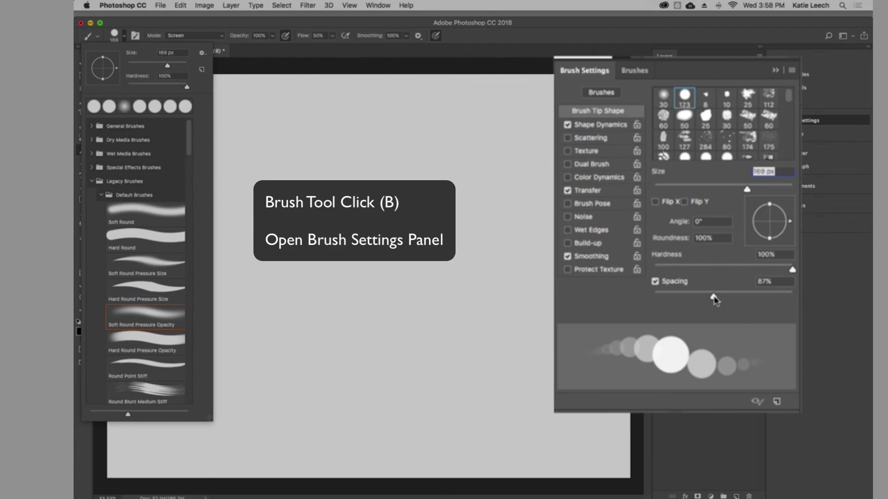
click(130, 43)
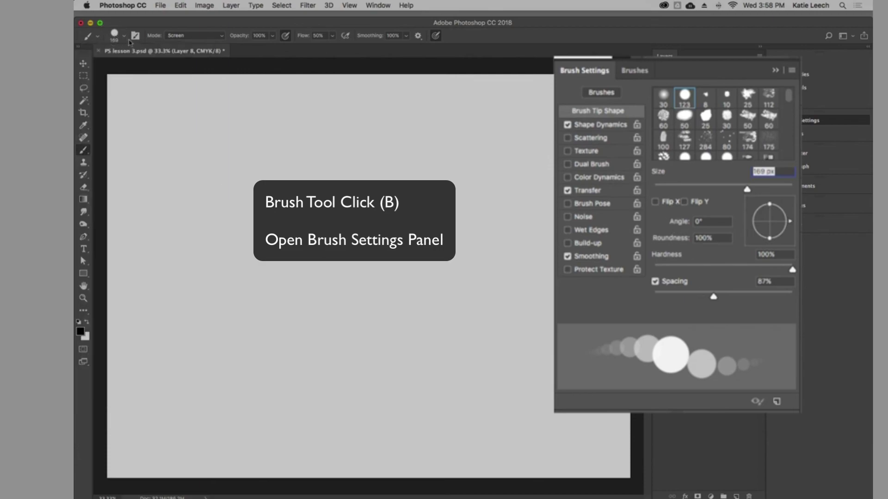
mouse_move(714, 304)
mouse_down()
mouse_move(776, 299)
mouse_move(644, 304)
mouse_up()
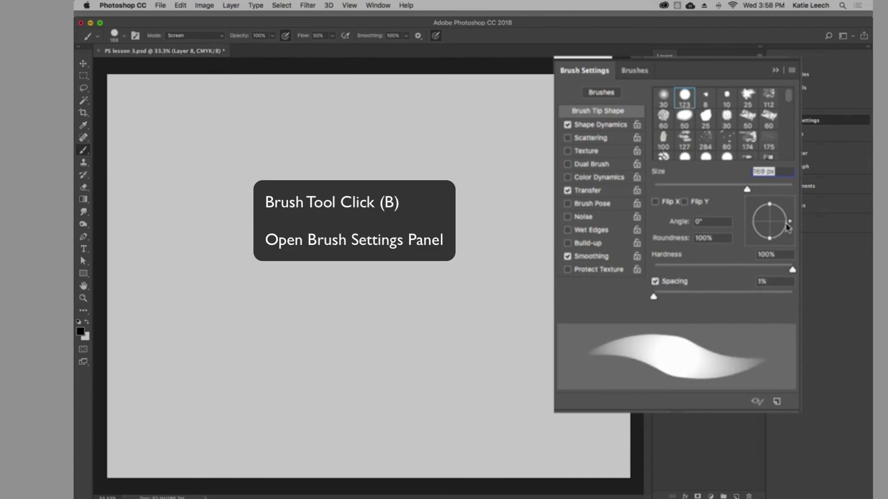
- Experiment with the brush tip's rotation and roundness, ending at an angle of -119° and 100% roundness
mouse_move(791, 226)
mouse_down()
mouse_move(763, 248)
mouse_move(775, 241)
mouse_up()
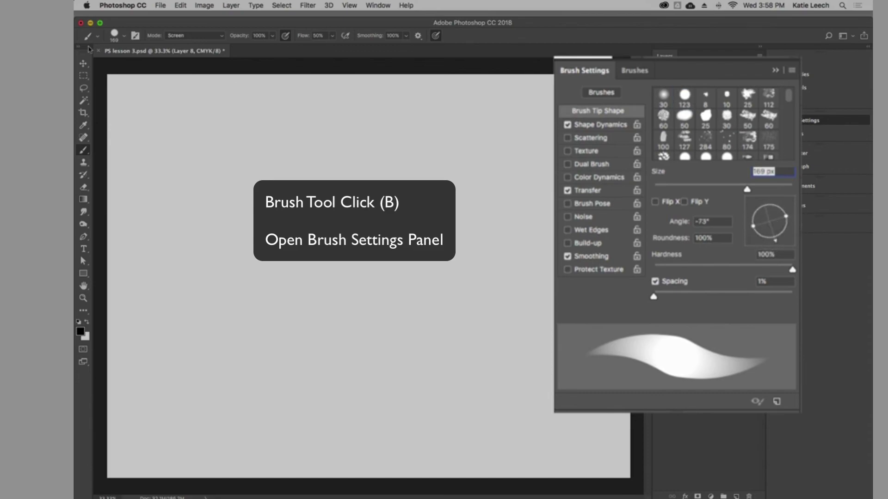
click(119, 37)
mouse_move(773, 239)
mouse_down()
mouse_move(766, 237)
mouse_move(778, 233)
mouse_move(774, 225)
mouse_up()
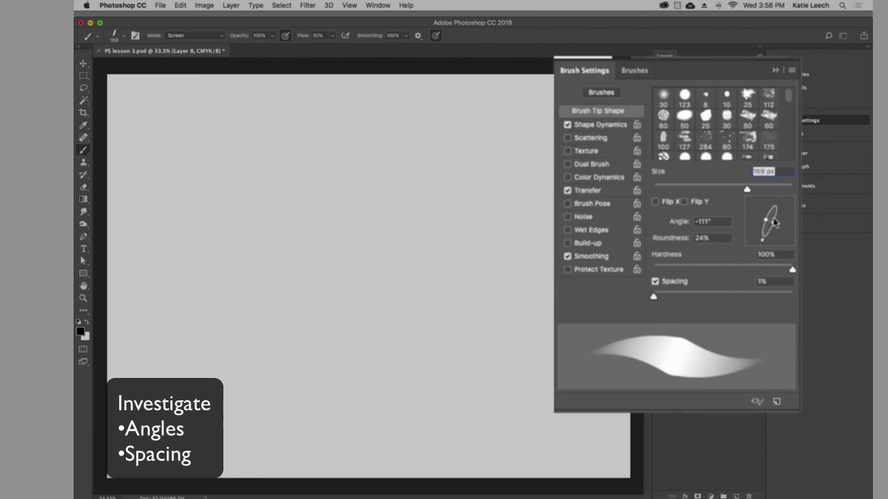
mouse_move(773, 227)
mouse_down()
mouse_move(784, 236)
mouse_move(763, 242)
mouse_move(777, 232)
mouse_move(788, 239)
mouse_up()
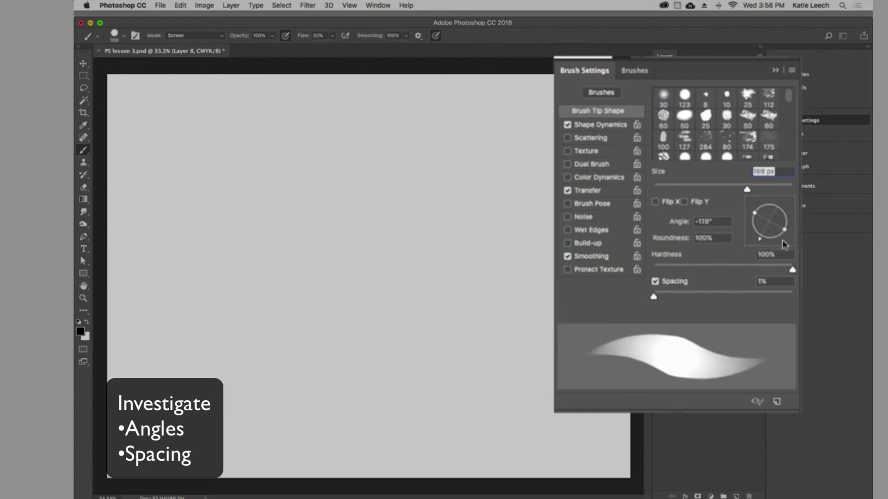
- Increase the tip spacing in stages from 17% to 52%, painting a vertical sample stroke at each spacing
drag(655, 301, 686, 300)
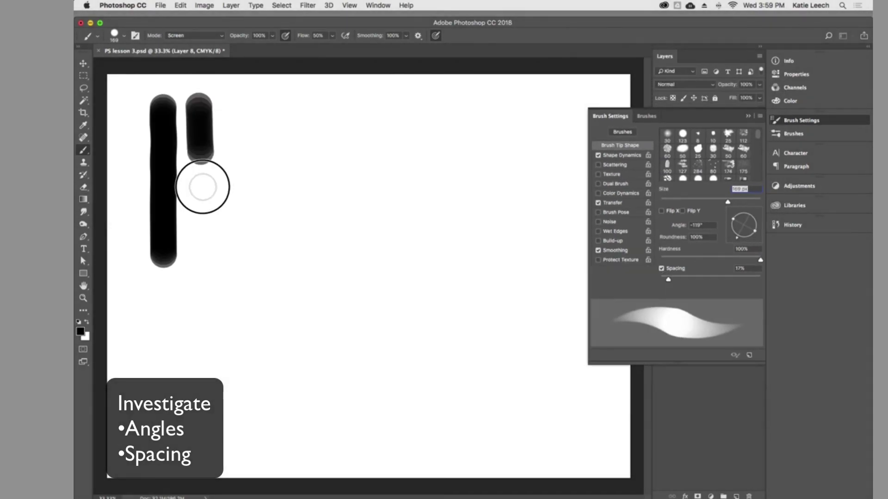
mouse_move(203, 187)
mouse_down()
mouse_move(198, 337)
mouse_move(204, 328)
mouse_up()
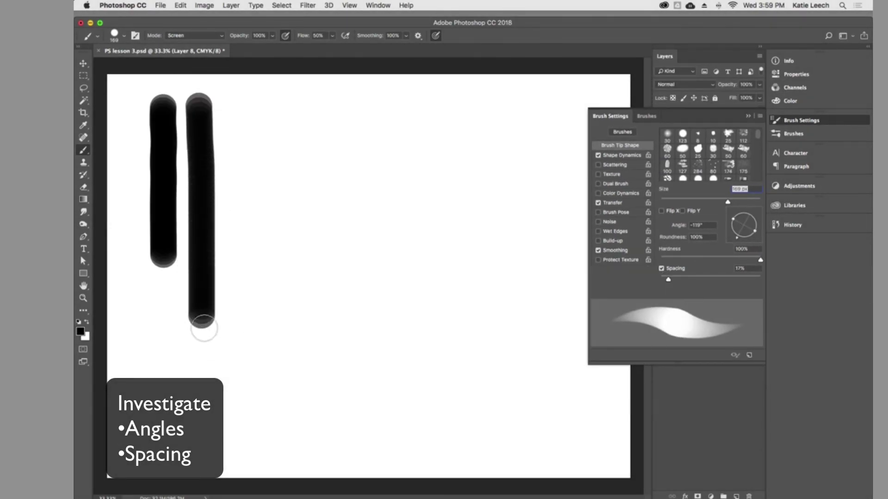
drag(668, 280, 676, 279)
drag(234, 103, 243, 331)
drag(676, 280, 685, 280)
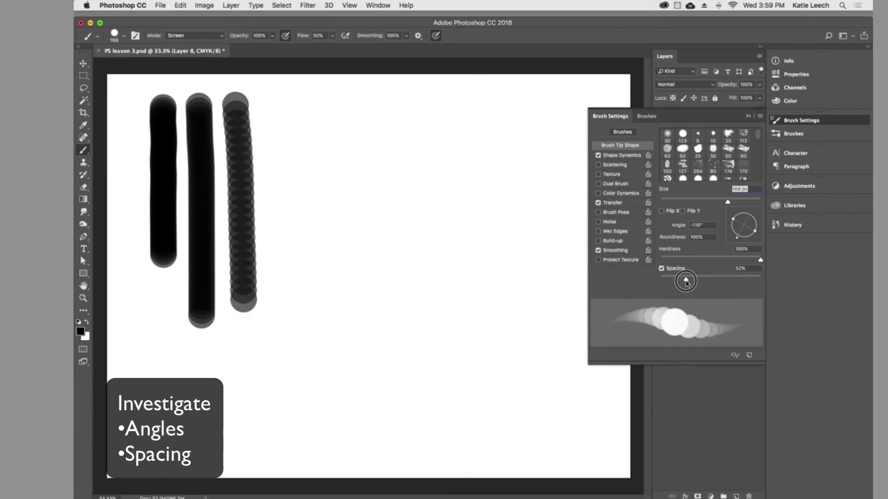
drag(265, 104, 282, 322)
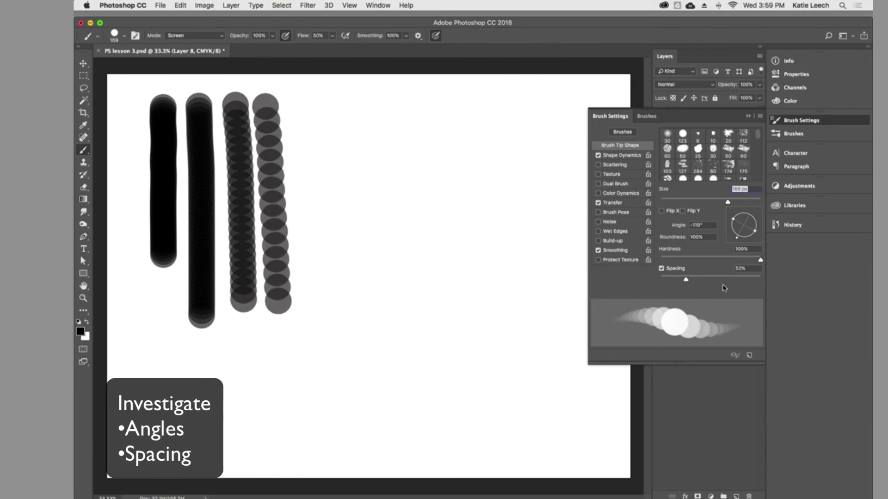
- Paint a stroke of separated dots with wider spacing, then compare it with strokes at 1% and 10% spacing
drag(685, 280, 709, 280)
mouse_move(305, 100)
mouse_down()
mouse_move(304, 183)
mouse_move(322, 322)
mouse_up()
drag(710, 280, 660, 280)
drag(125, 103, 124, 292)
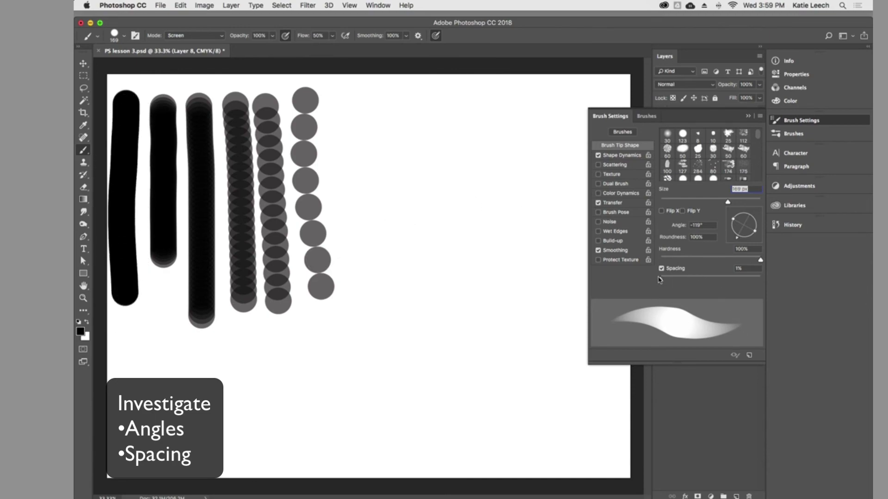
drag(658, 280, 664, 279)
drag(337, 99, 356, 222)
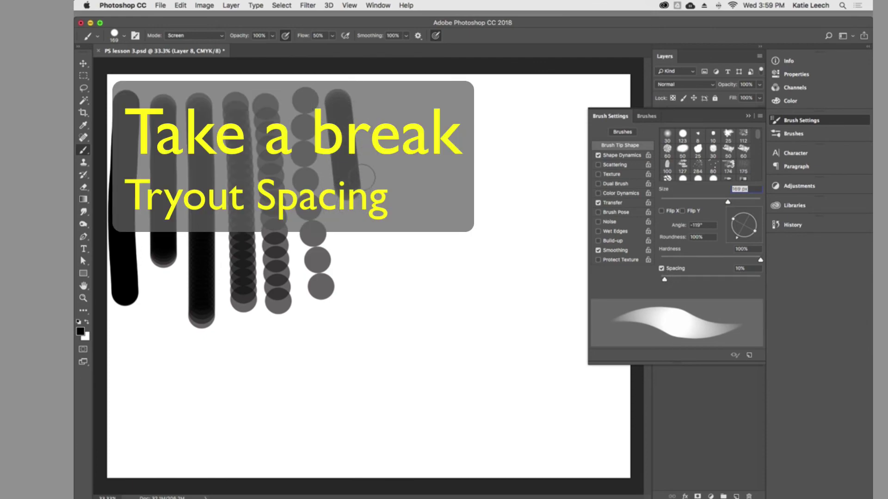
- Paint widely separated dots near the maximum spacing and at 181%, including a pressure-varied stroke at the canvas's right side
drag(670, 280, 754, 279)
drag(375, 97, 401, 259)
drag(753, 280, 731, 280)
drag(417, 99, 431, 157)
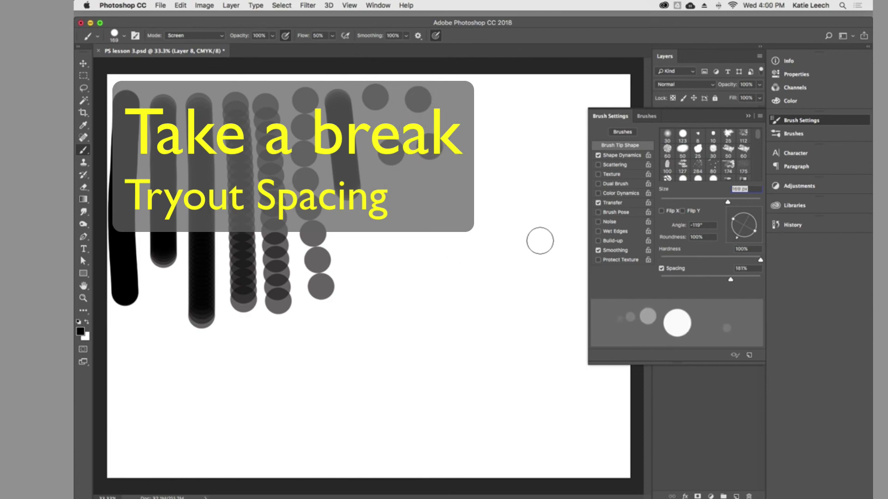
mouse_move(514, 102)
mouse_down()
mouse_move(523, 140)
mouse_move(562, 268)
mouse_up()
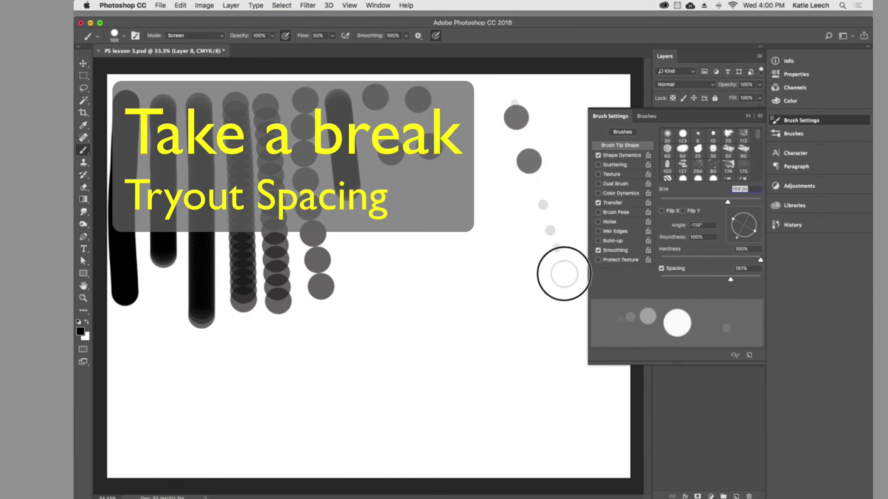
- Reduce the spacing to 127% and then further in stages, painting a pressure-varied stroke at each setting
drag(730, 279, 718, 279)
mouse_move(472, 124)
mouse_down()
mouse_move(521, 313)
mouse_move(519, 360)
mouse_up()
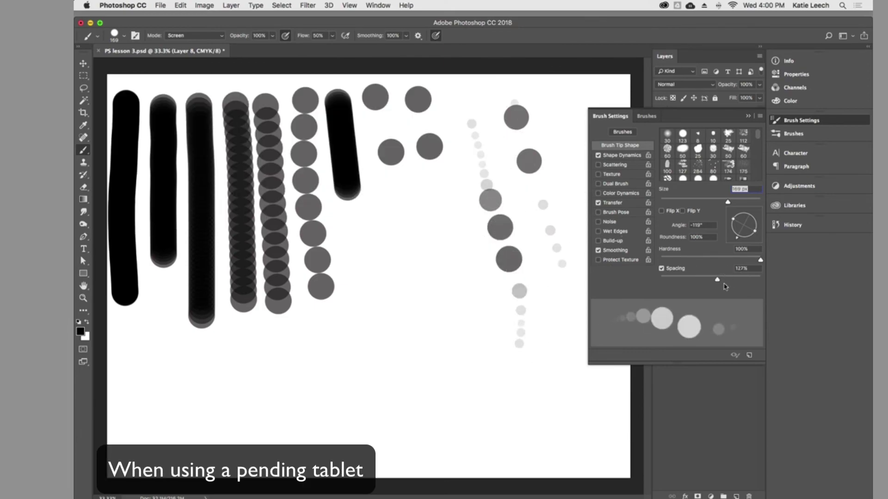
drag(717, 279, 691, 279)
mouse_move(462, 138)
mouse_down()
mouse_move(419, 246)
mouse_move(451, 305)
mouse_move(471, 320)
mouse_move(425, 426)
mouse_move(483, 407)
mouse_up()
drag(691, 280, 674, 279)
mouse_move(397, 198)
mouse_down()
mouse_move(353, 374)
mouse_move(504, 348)
mouse_move(539, 238)
mouse_move(538, 208)
mouse_up()
- Tighten the spacing down to 1% and paint looping pressure-varied strokes across the lower and right canvas
drag(672, 277, 664, 279)
mouse_move(296, 342)
mouse_down()
mouse_move(238, 406)
mouse_move(171, 406)
mouse_move(268, 431)
mouse_up()
drag(664, 280, 660, 279)
mouse_move(294, 423)
mouse_down()
mouse_move(337, 425)
mouse_move(505, 400)
mouse_move(549, 336)
mouse_move(519, 259)
mouse_move(555, 204)
mouse_move(470, 143)
mouse_move(444, 139)
mouse_up()
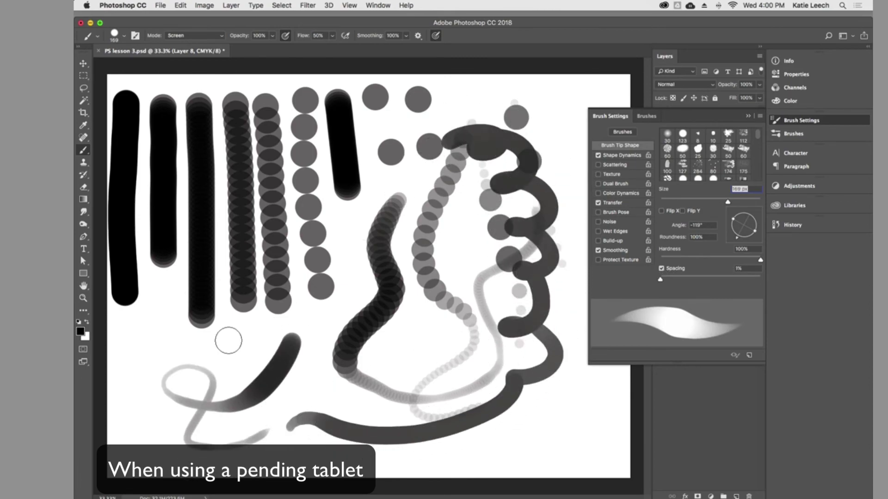
mouse_move(423, 344)
mouse_down()
mouse_move(426, 360)
mouse_move(481, 353)
mouse_move(484, 279)
mouse_move(471, 314)
mouse_move(582, 410)
mouse_move(546, 419)
mouse_up()
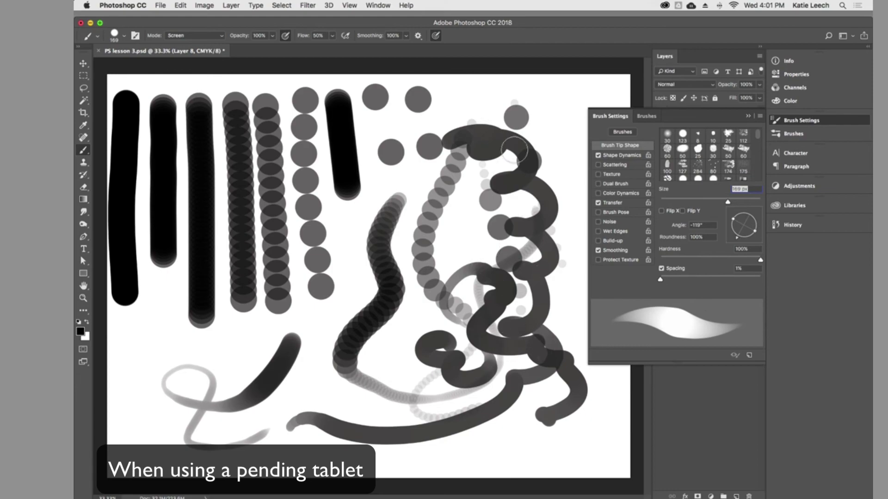
- Flatten the brush tip to 47% roundness at 1% spacing and paint a winding calligraphic stroke in the upper-left canvas area
mouse_move(661, 279)
mouse_down()
mouse_move(733, 280)
mouse_move(661, 279)
mouse_up()
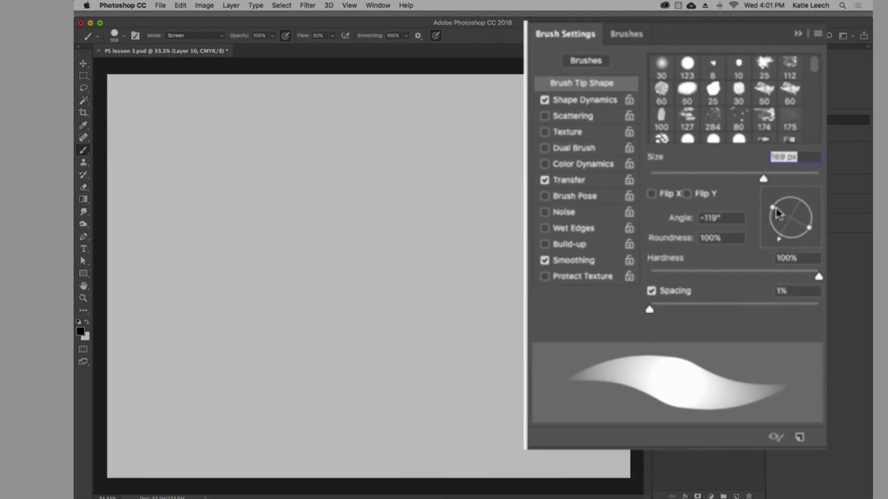
mouse_move(779, 213)
mouse_down()
mouse_move(773, 208)
mouse_move(784, 208)
mouse_move(778, 216)
mouse_up()
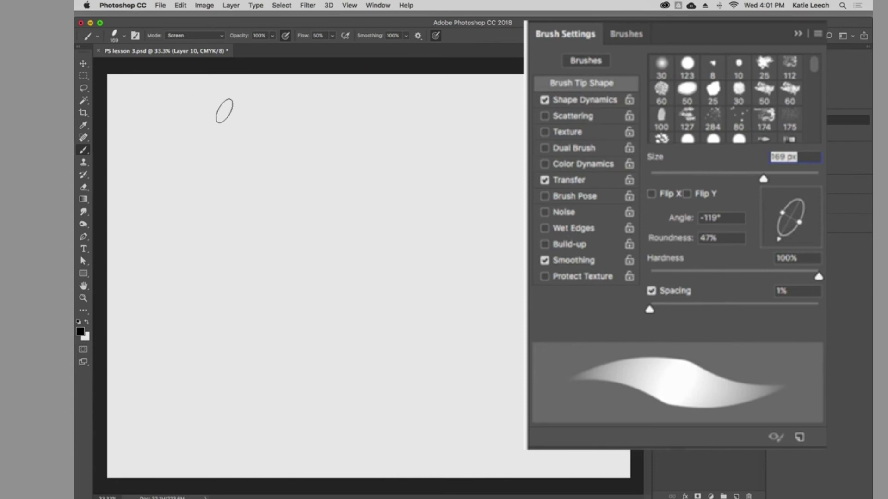
mouse_move(245, 114)
mouse_down()
mouse_move(237, 126)
mouse_move(182, 123)
mouse_move(181, 149)
mouse_move(166, 162)
mouse_move(285, 230)
mouse_move(232, 276)
mouse_move(384, 215)
mouse_up()
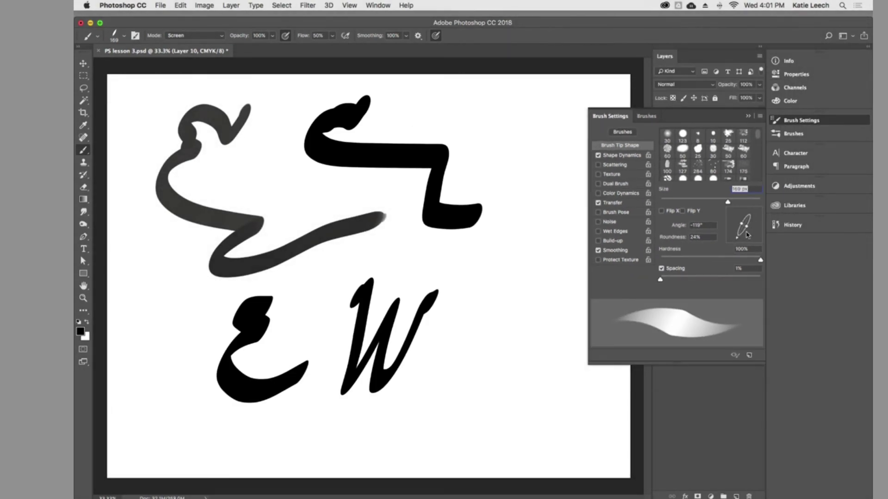
- Rotate the 24% roundness tip to an angle of 137° and paint calligraphic strokes around the existing marks
mouse_move(739, 237)
mouse_down()
mouse_move(749, 232)
mouse_move(733, 215)
mouse_up()
mouse_move(434, 386)
mouse_down()
mouse_move(477, 347)
mouse_move(535, 345)
mouse_move(601, 370)
mouse_up()
mouse_move(467, 131)
mouse_down()
mouse_move(511, 149)
mouse_move(561, 151)
mouse_move(571, 172)
mouse_up()
mouse_move(457, 266)
mouse_down()
mouse_move(541, 249)
mouse_move(499, 297)
mouse_move(554, 299)
mouse_up()
mouse_move(153, 349)
mouse_down()
mouse_move(187, 363)
mouse_move(215, 417)
mouse_up()
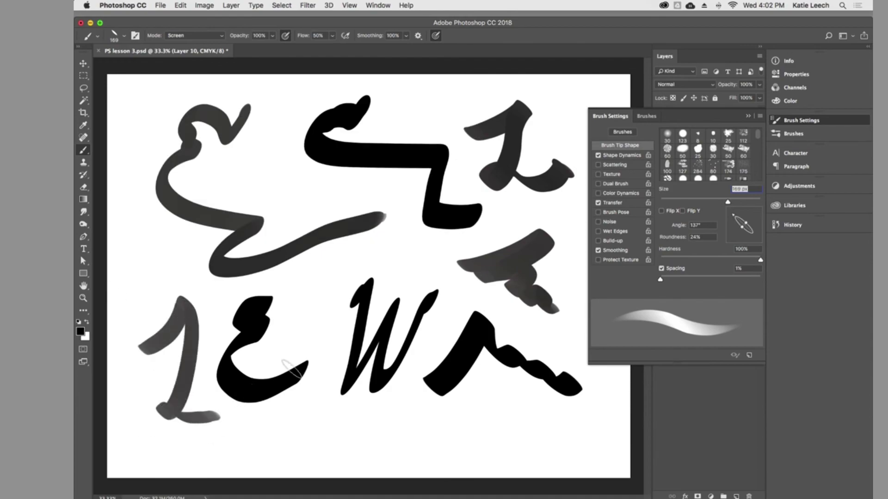
- Rotate the flattened tip further, ending at -43°, and paint calligraphic strokes between the existing marks
drag(751, 232, 736, 235)
mouse_move(301, 307)
mouse_down()
mouse_move(348, 293)
mouse_move(284, 407)
mouse_move(421, 391)
mouse_up()
mouse_move(289, 147)
mouse_down()
mouse_move(268, 136)
mouse_move(289, 252)
mouse_up()
drag(748, 235, 752, 233)
drag(392, 248, 435, 268)
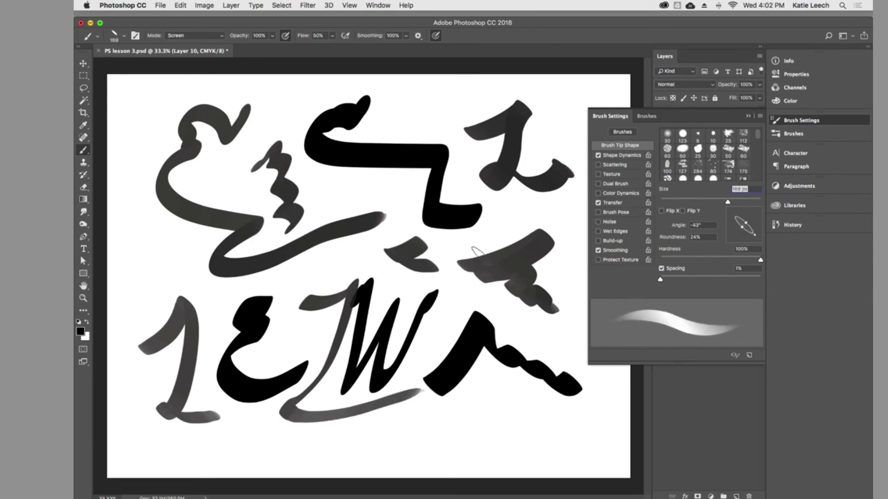
- Enable Flip Y for the brush tip and paint a stroke with the mirrored tip
click(682, 211)
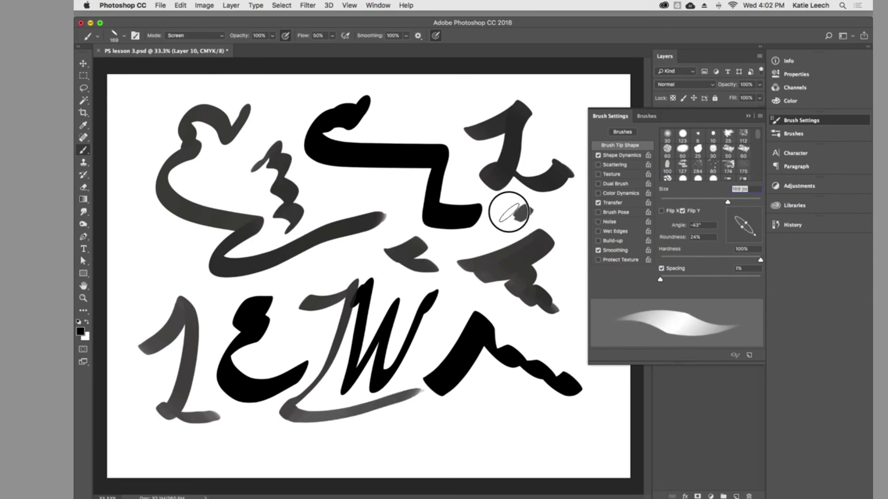
drag(512, 206, 475, 241)
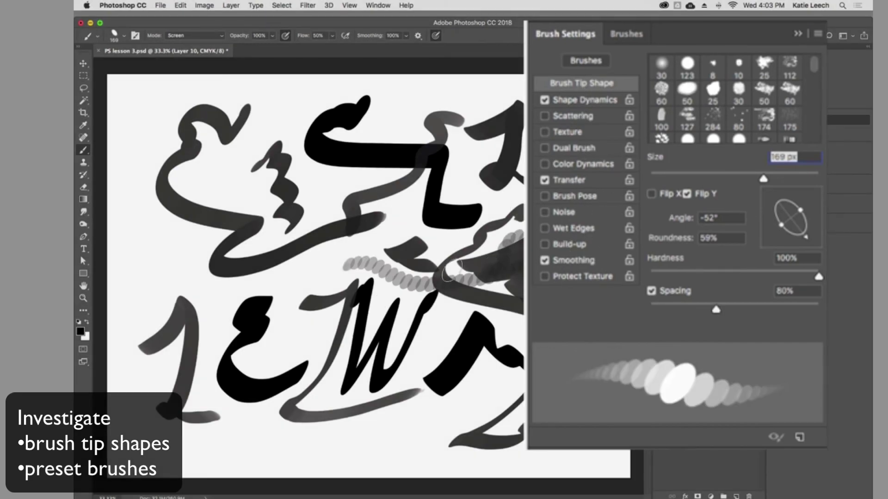
- Try the 50 px oval tip shape with an angle of -94° and a roundness of 4%
click(696, 101)
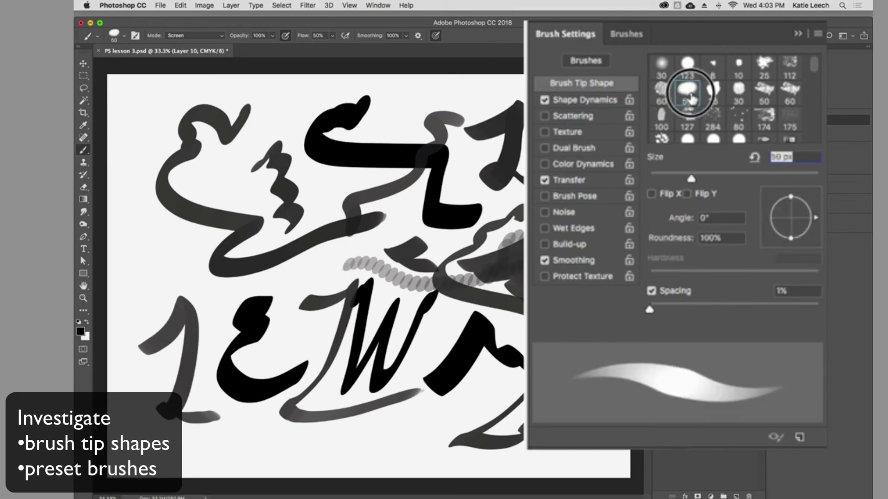
mouse_move(816, 224)
mouse_down()
mouse_move(796, 209)
mouse_move(790, 243)
mouse_move(792, 218)
mouse_up()
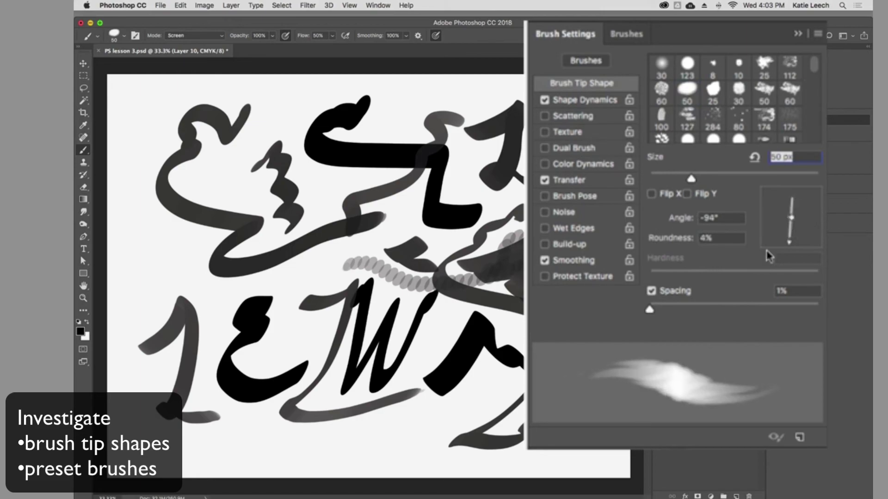
- Choose the 284 px speckled tip, paint across the middle of the canvas, and set its roundness to 60%
click(713, 118)
mouse_move(511, 199)
mouse_down()
mouse_move(504, 213)
mouse_move(284, 272)
mouse_up()
drag(799, 234, 798, 229)
drag(310, 197, 326, 181)
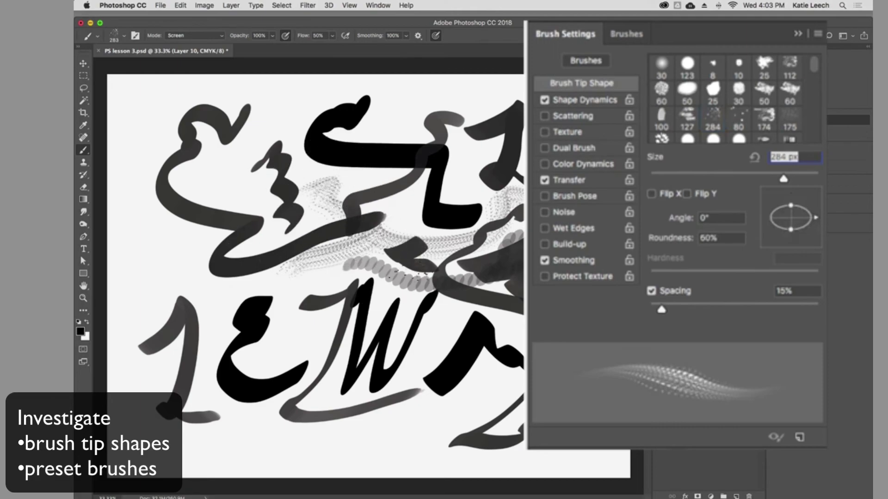
- Try a spacing of 998% on the speckled tip, reduce it to 1%, and paint a bristly curving stroke
mouse_move(661, 309)
mouse_down()
mouse_move(792, 301)
mouse_move(817, 309)
mouse_up()
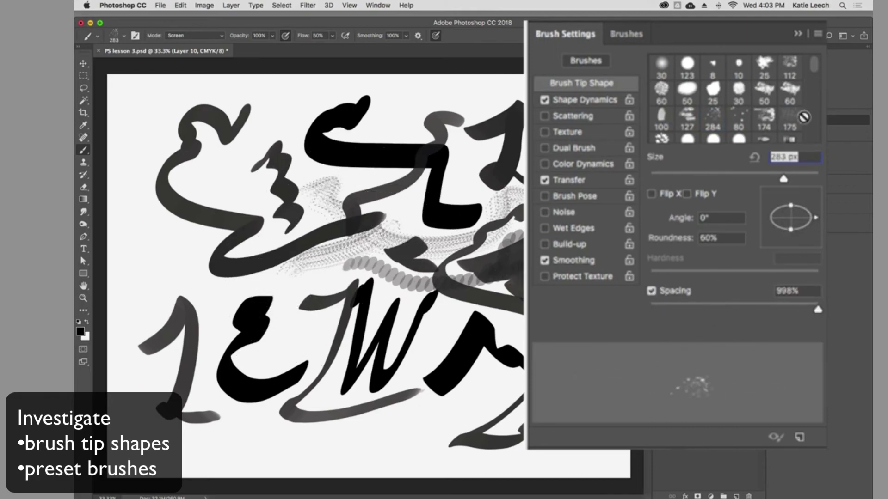
drag(817, 309, 650, 309)
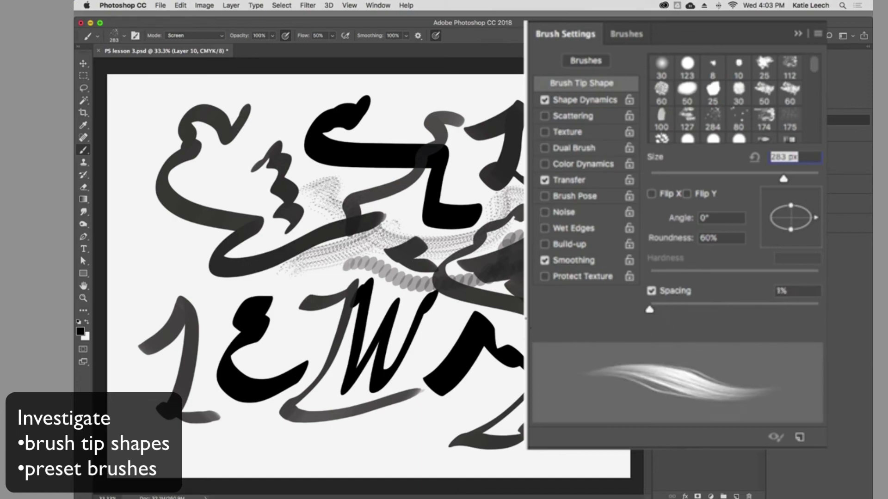
mouse_move(277, 301)
mouse_down()
mouse_move(398, 236)
mouse_move(355, 185)
mouse_move(383, 259)
mouse_move(437, 314)
mouse_move(322, 323)
mouse_move(423, 365)
mouse_up()
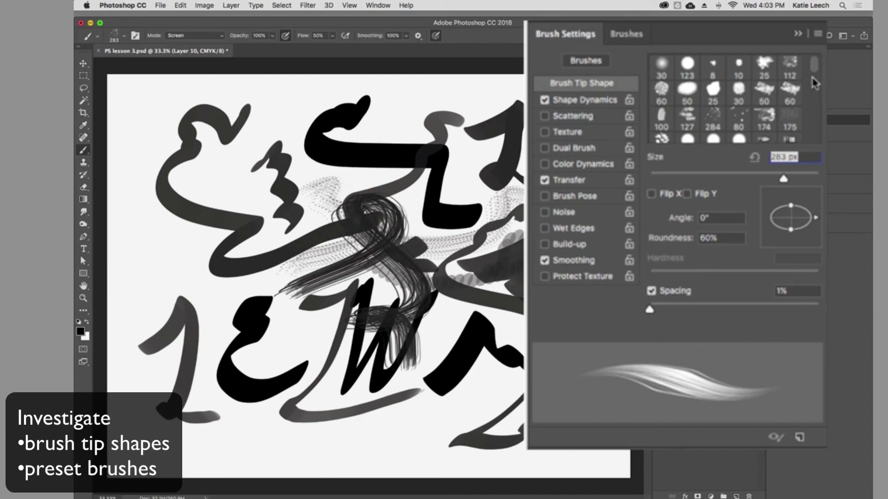
- Open the brush settings for the custom brush samples and activate the Brush tool
click(832, 120)
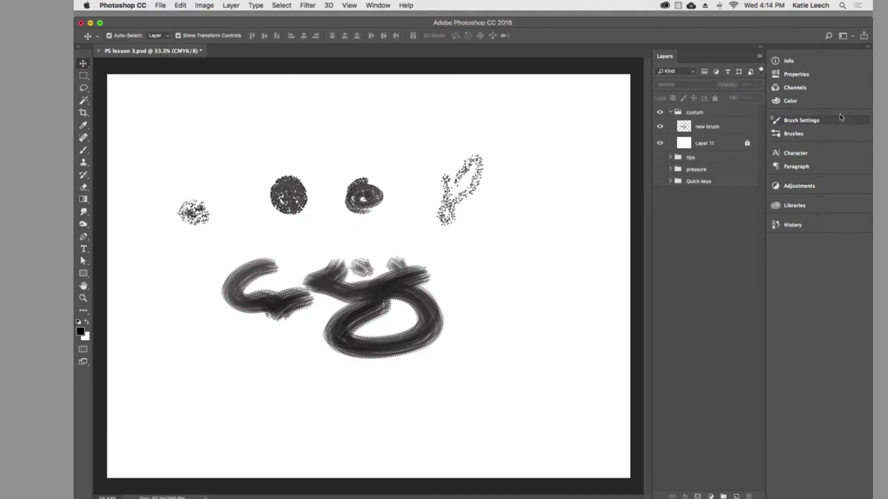
click(823, 121)
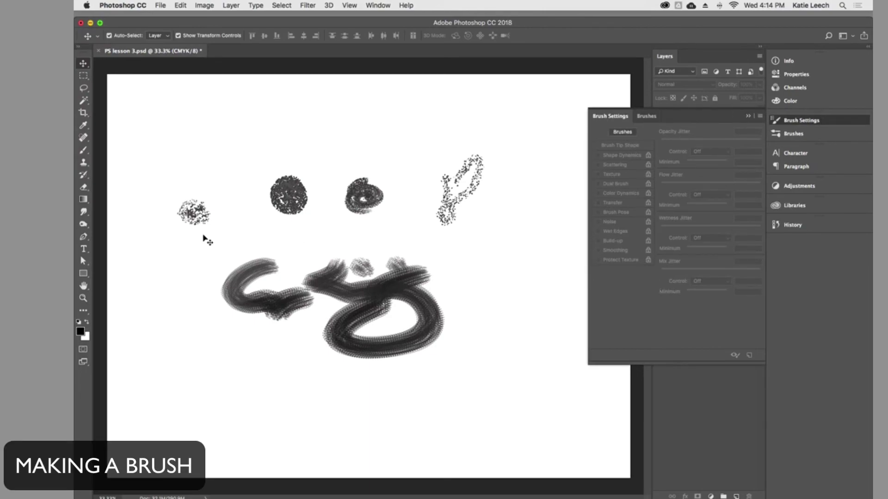
click(83, 151)
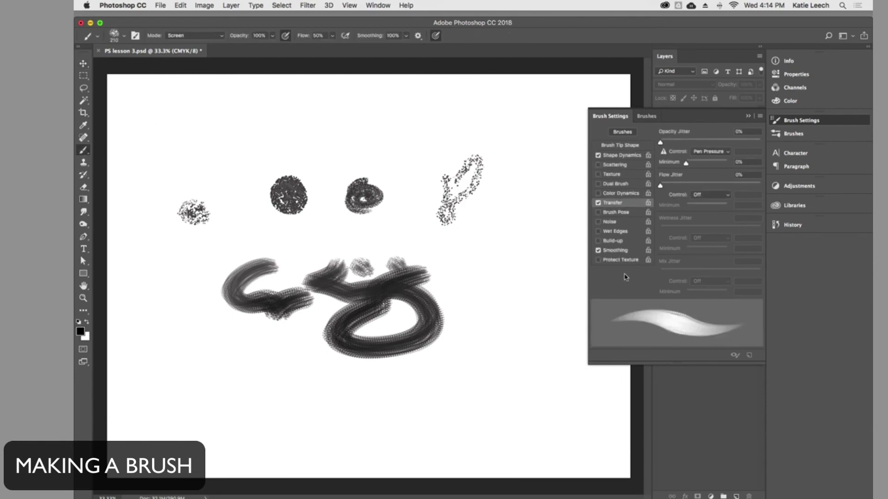
- Browse the brush presets and try to paint below the existing samples without a layer selected
click(125, 37)
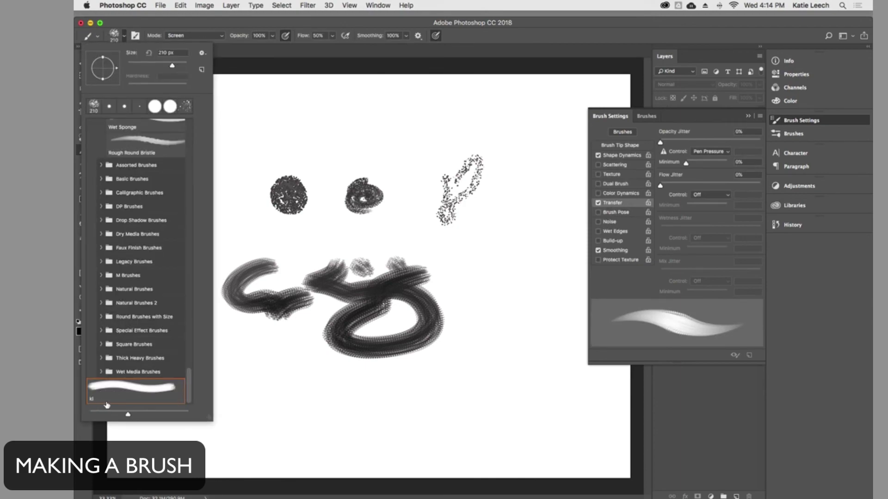
click(271, 377)
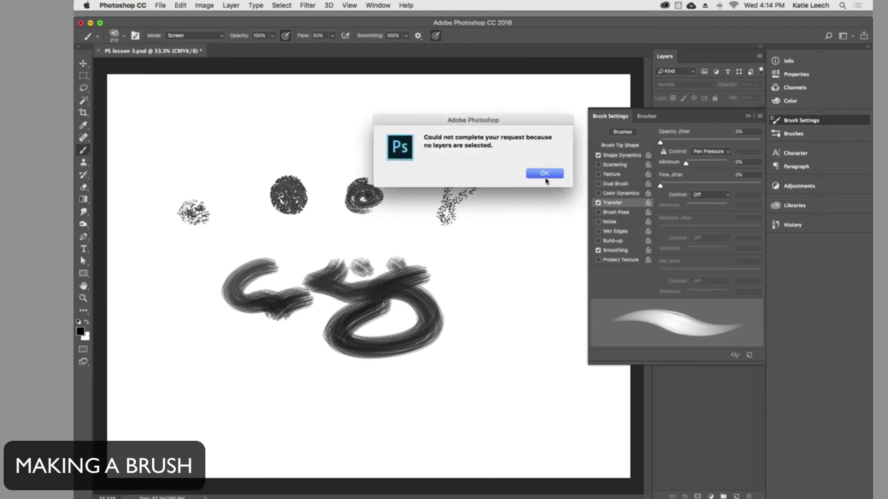
click(545, 174)
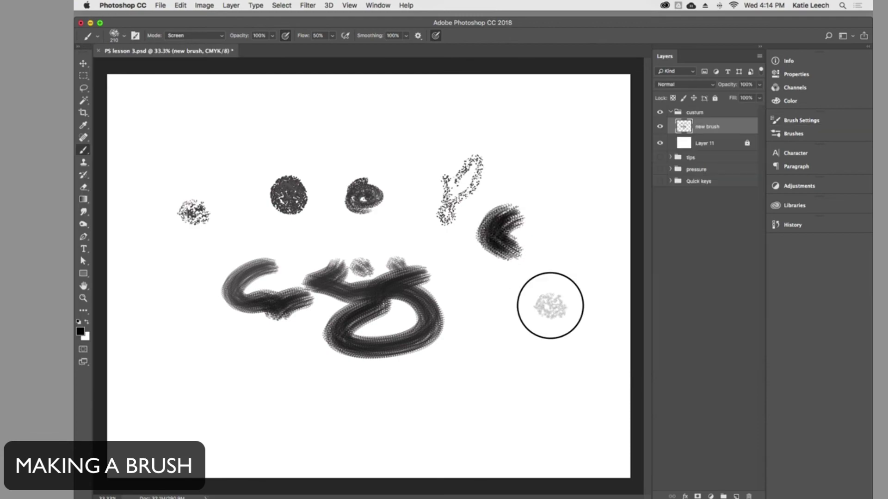
- Paint sample strokes with the 210 px custom speckled brush on the new brush layer, to the right of the existing marks
drag(551, 307, 531, 382)
click(488, 375)
mouse_move(479, 305)
mouse_down()
mouse_move(452, 230)
mouse_move(456, 278)
mouse_move(531, 231)
mouse_up()
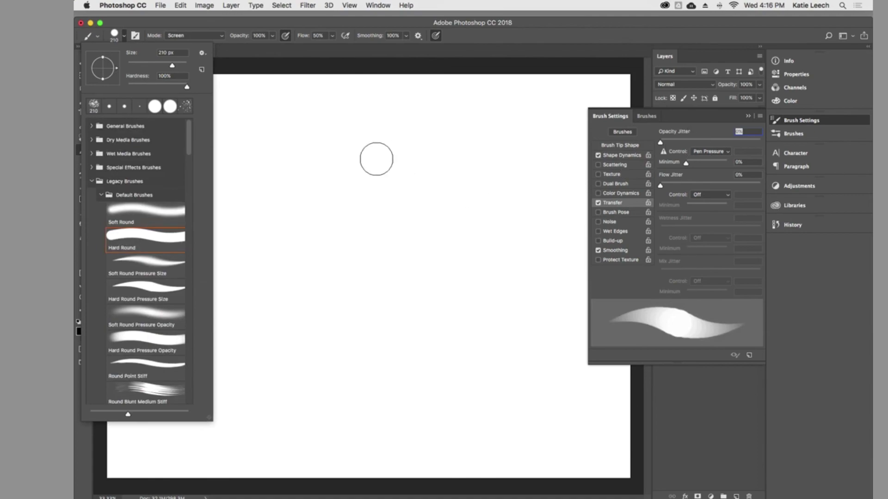
- Paint a small black blob with the 210 px Hard Round brush near the top centre of the blank canvas
click(376, 159)
mouse_move(376, 159)
mouse_down()
mouse_move(397, 205)
mouse_move(420, 152)
mouse_move(405, 207)
mouse_move(410, 178)
mouse_move(388, 145)
mouse_move(388, 155)
mouse_move(419, 170)
mouse_up()
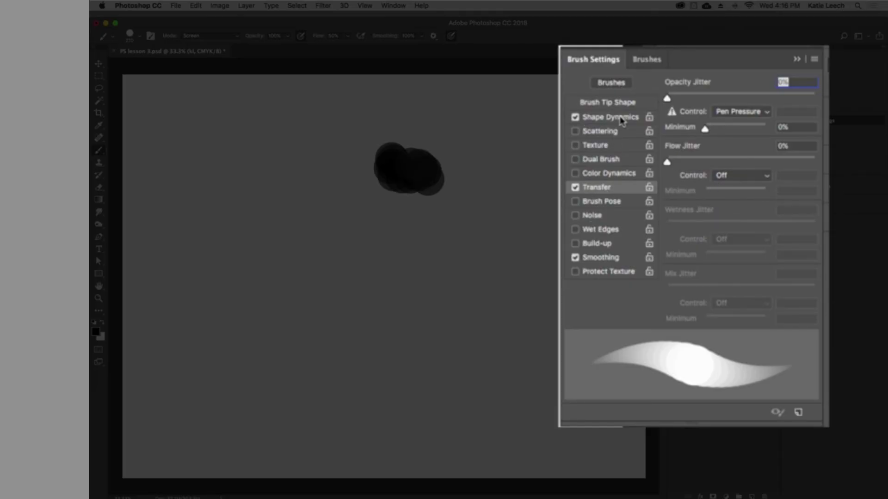
- Set the Transfer opacity jitter to 30% and enable Wet Edges for the brush, toggling it to compare the preview
drag(667, 98, 711, 98)
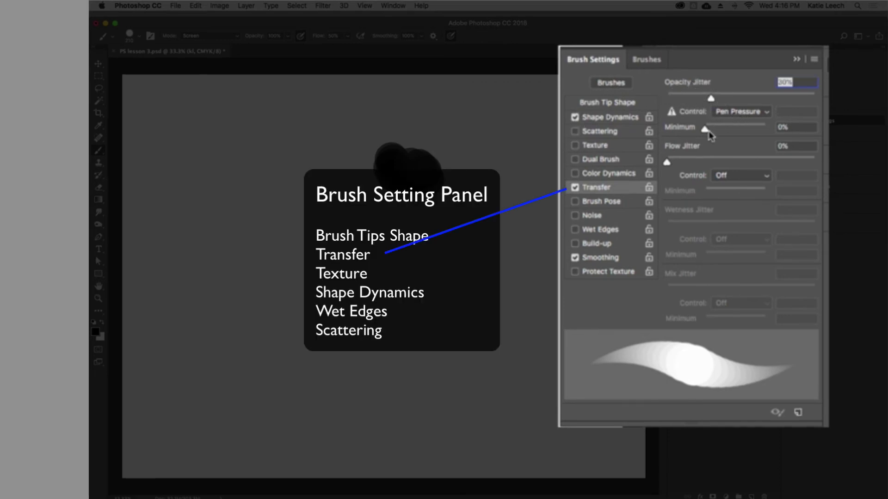
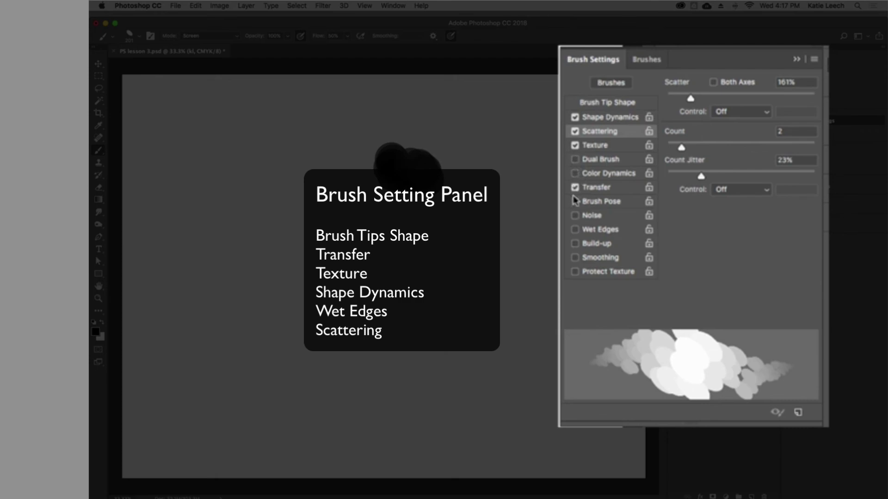
click(575, 230)
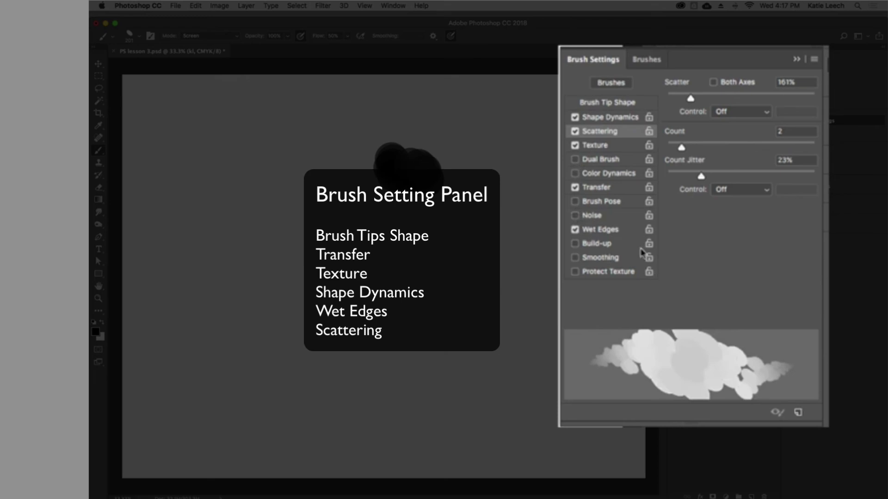
click(603, 231)
click(626, 231)
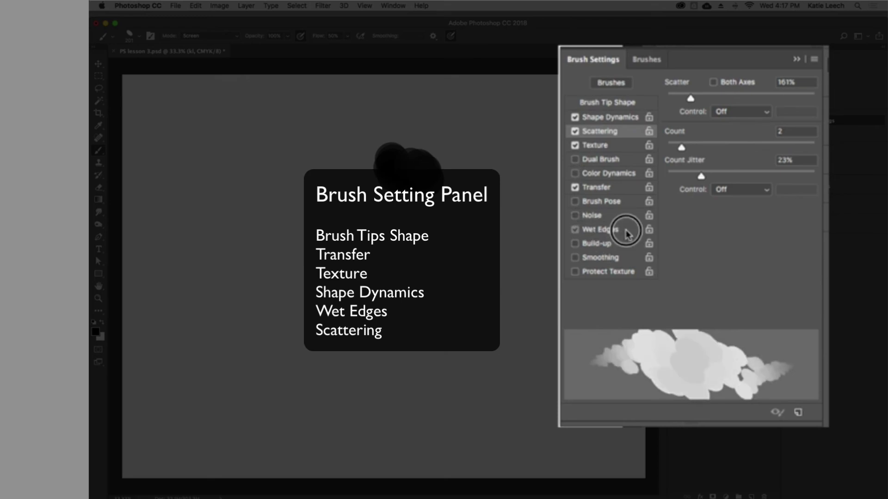
click(596, 232)
click(594, 231)
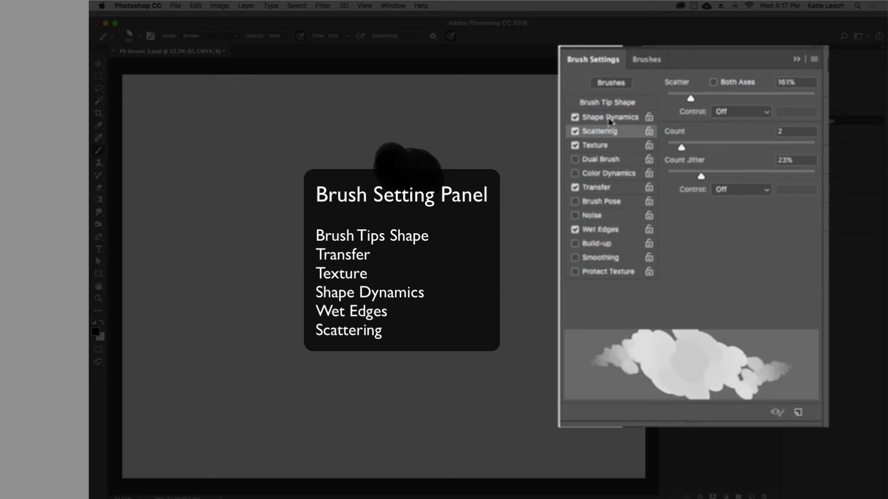
- Set the brush texture to scale 236%, brightness 18, Hard Mix mode and depth jitter 78%
click(595, 151)
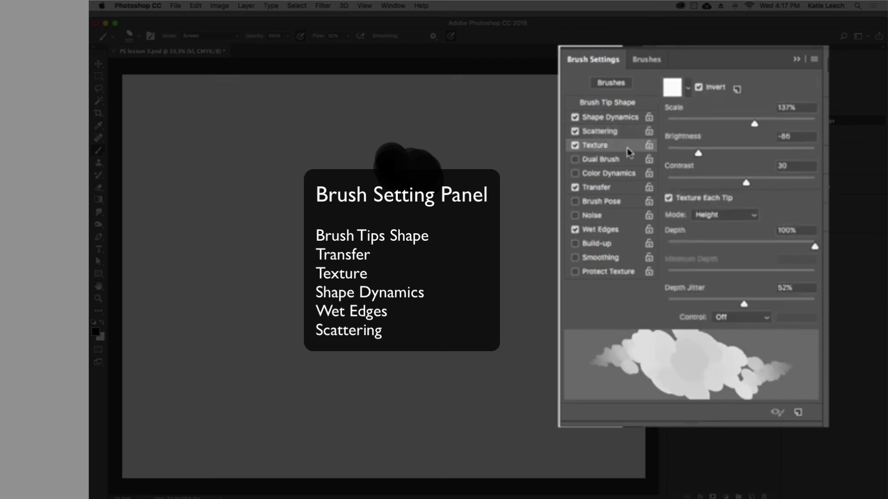
drag(694, 154, 749, 158)
mouse_move(751, 123)
mouse_down()
mouse_move(698, 124)
mouse_move(790, 134)
mouse_move(781, 137)
mouse_up()
click(748, 217)
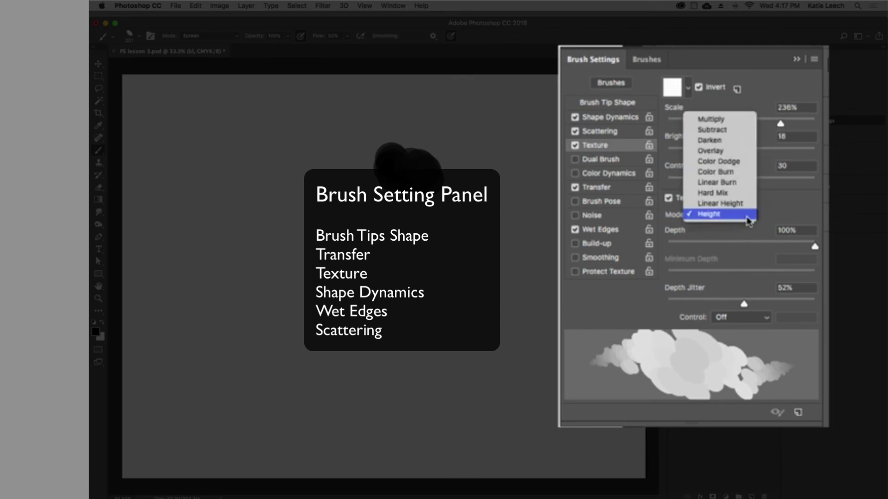
click(736, 196)
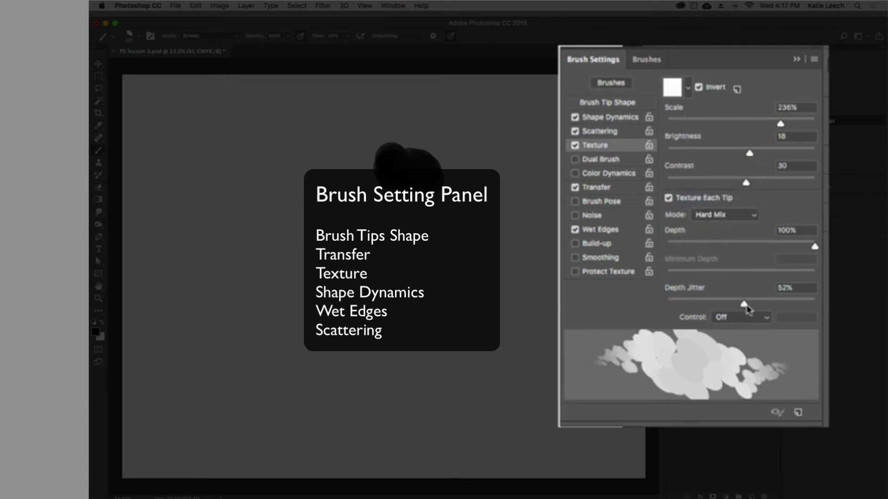
drag(744, 305, 783, 303)
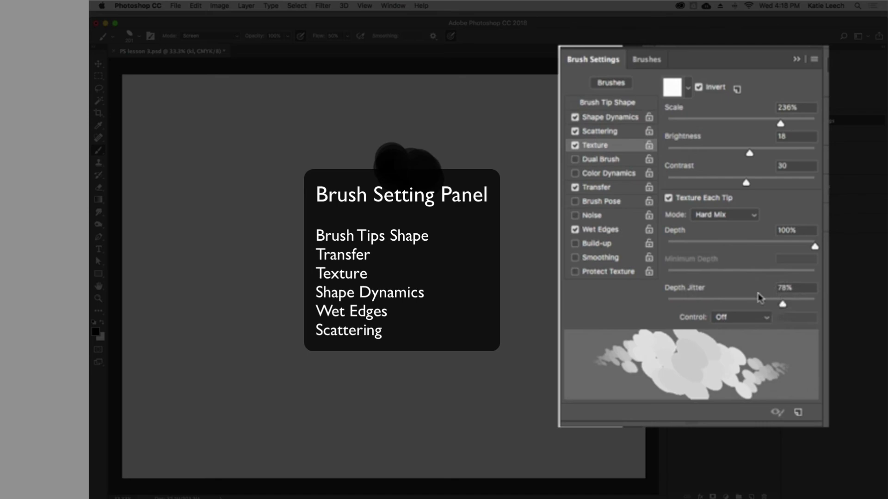
- Try the Noise option on and off, and paint a scattered sample stroke below and left of the black blob
click(576, 273)
click(613, 217)
click(613, 216)
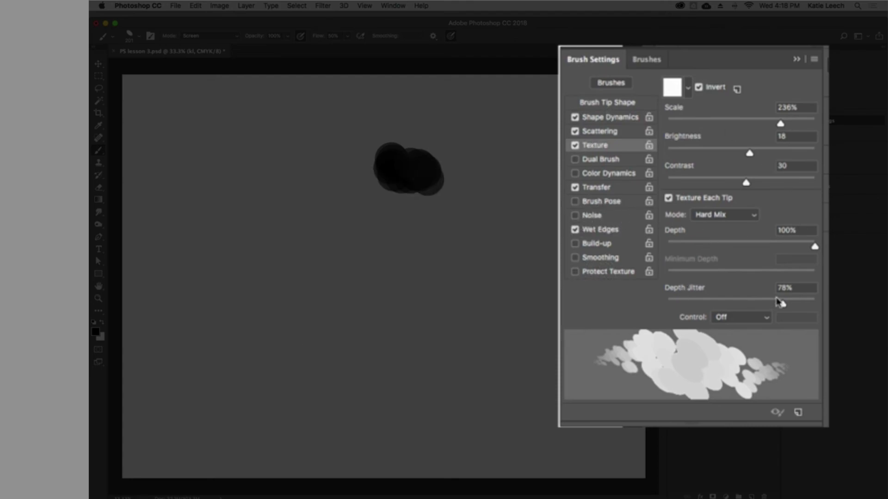
mouse_move(296, 226)
mouse_down()
mouse_move(298, 268)
mouse_move(324, 282)
mouse_move(366, 263)
mouse_up()
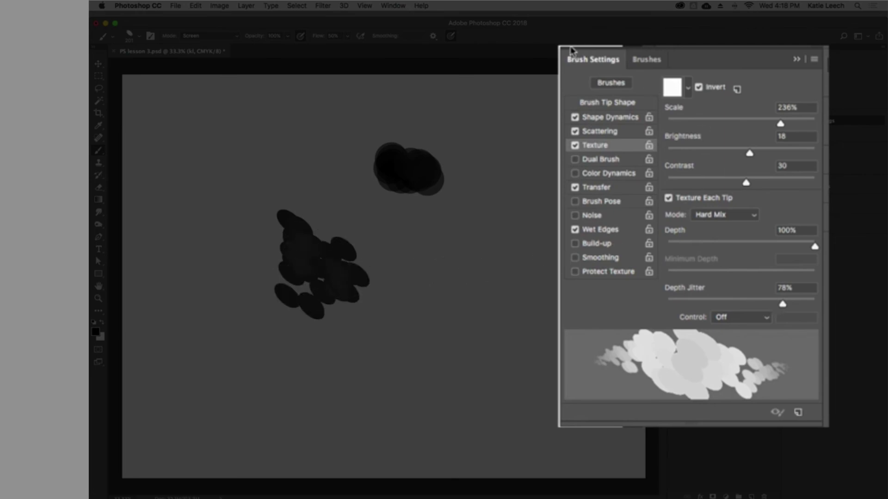
- Set the brush tip spacing to 69% and hardness to 91%, and paint oval clusters around the existing marks at reduced sizes
click(603, 104)
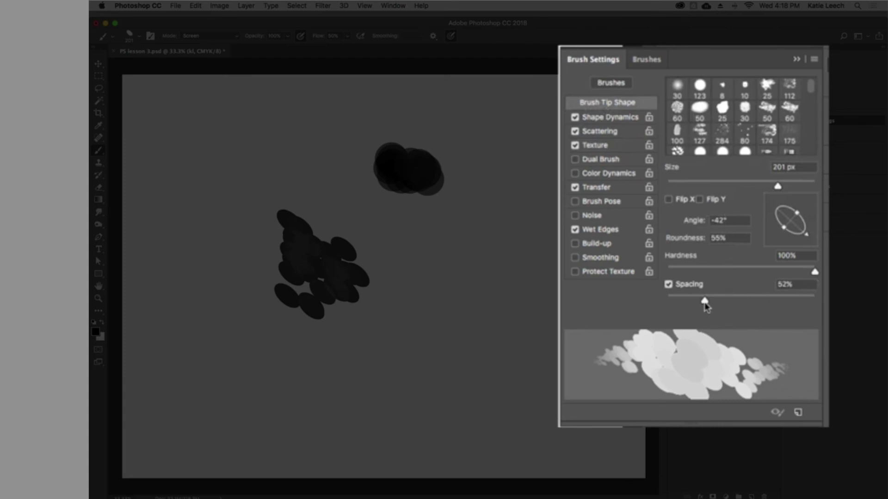
drag(704, 301, 717, 301)
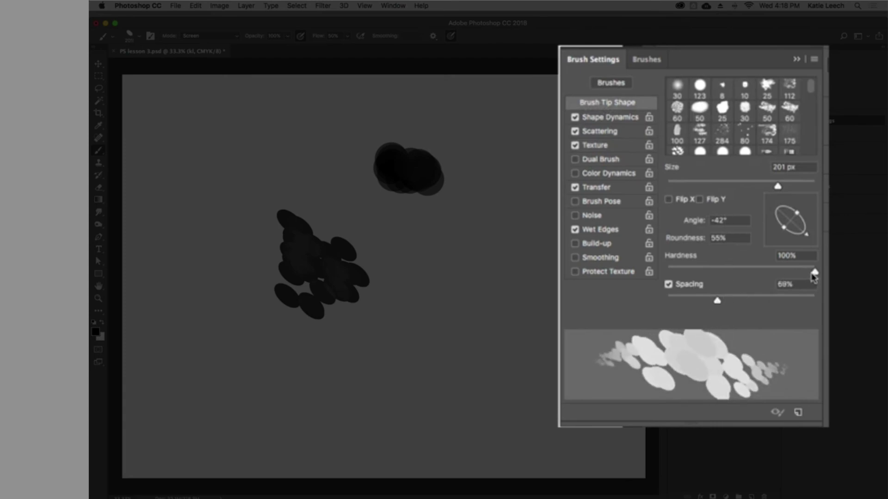
mouse_move(814, 274)
mouse_down()
mouse_move(791, 274)
mouse_move(801, 274)
mouse_up()
drag(777, 186, 751, 186)
mouse_move(497, 249)
mouse_down()
mouse_move(475, 261)
mouse_move(491, 302)
mouse_move(448, 294)
mouse_move(495, 279)
mouse_move(536, 285)
mouse_move(539, 250)
mouse_up()
mouse_move(214, 159)
mouse_down()
mouse_move(198, 179)
mouse_move(242, 173)
mouse_move(219, 194)
mouse_move(200, 182)
mouse_move(215, 166)
mouse_up()
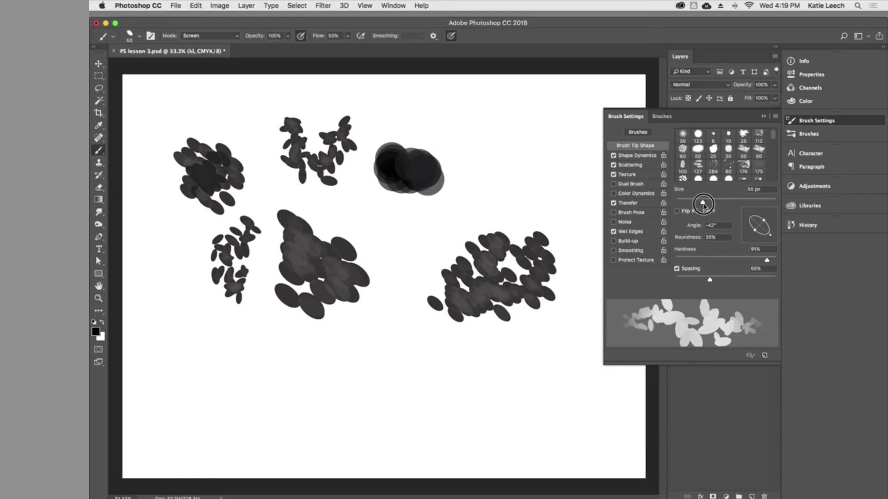
- Set the brush size to 48 px and paint small speckled marks, including a dark centre ringed by lighter specks near the lower right corner
mouse_move(704, 200)
mouse_down()
mouse_move(690, 204)
mouse_move(699, 203)
mouse_up()
mouse_move(291, 390)
mouse_down()
mouse_move(324, 381)
mouse_move(366, 394)
mouse_move(373, 355)
mouse_move(328, 384)
mouse_up()
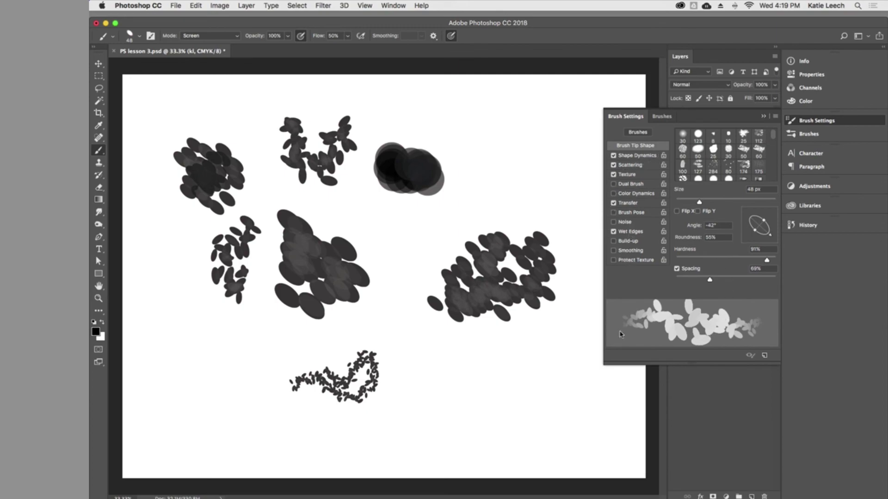
mouse_move(507, 131)
mouse_down()
mouse_move(525, 121)
mouse_move(514, 139)
mouse_move(532, 139)
mouse_move(522, 139)
mouse_up()
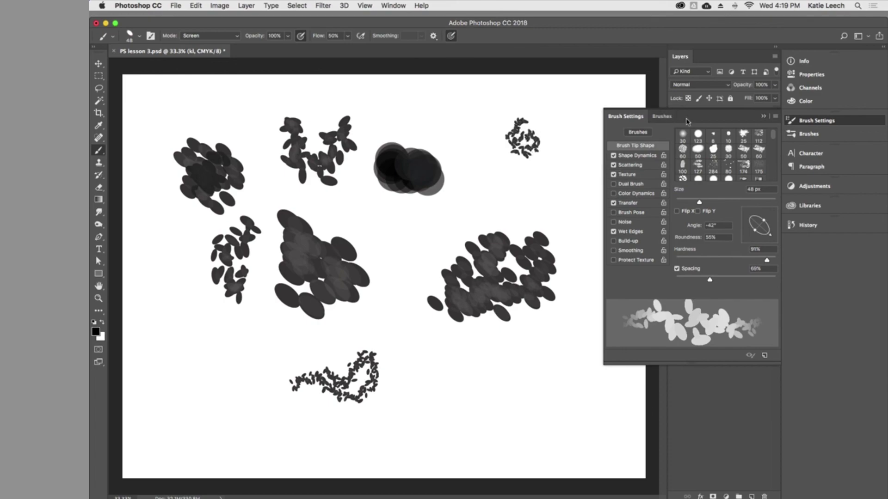
click(763, 117)
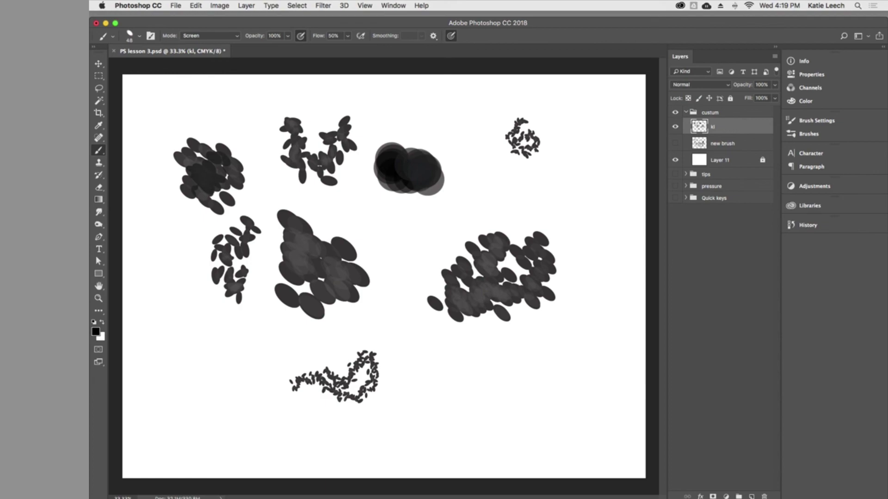
drag(584, 157, 581, 174)
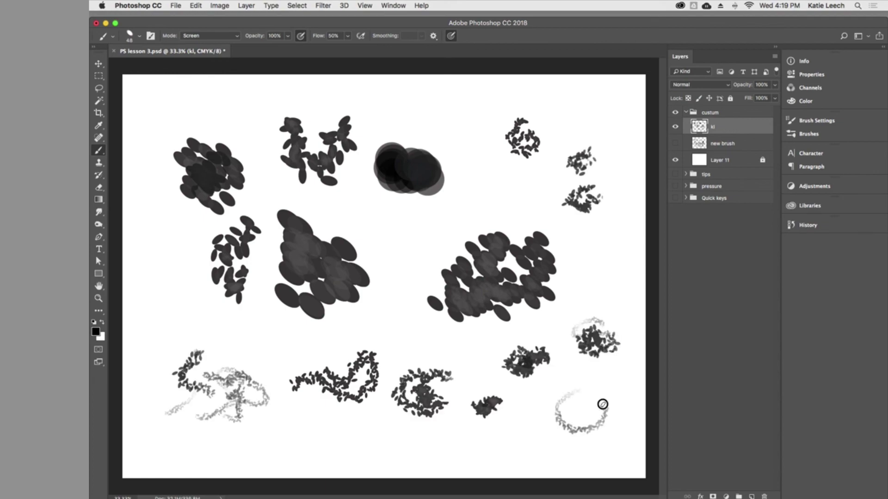
mouse_move(596, 393)
mouse_down()
mouse_move(574, 391)
mouse_move(566, 411)
mouse_move(582, 401)
mouse_move(594, 408)
mouse_move(582, 420)
mouse_up()
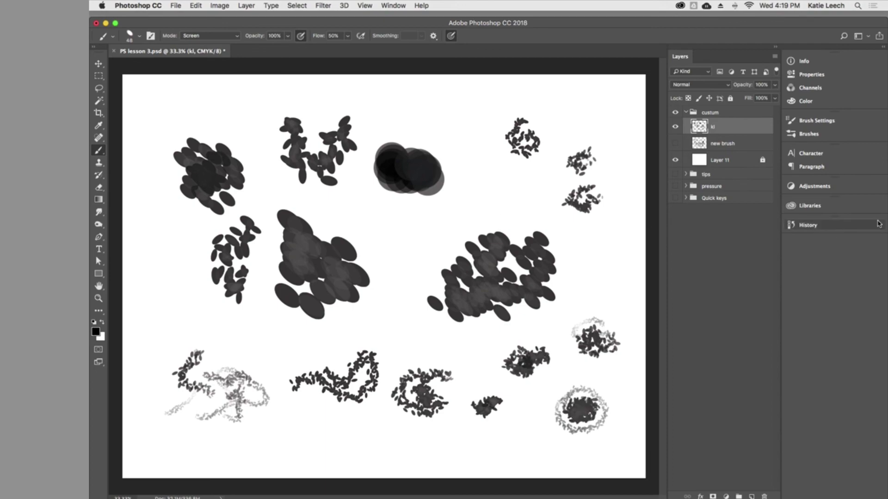
- Select the ringed mark near the canvas's lower right corner with a rectangular marquee and define it as a brush preset named kl2
click(98, 76)
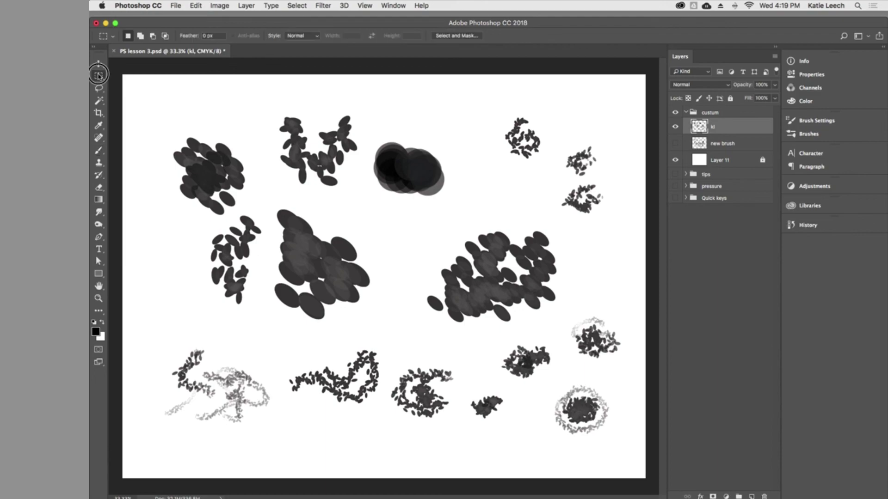
drag(541, 382, 615, 442)
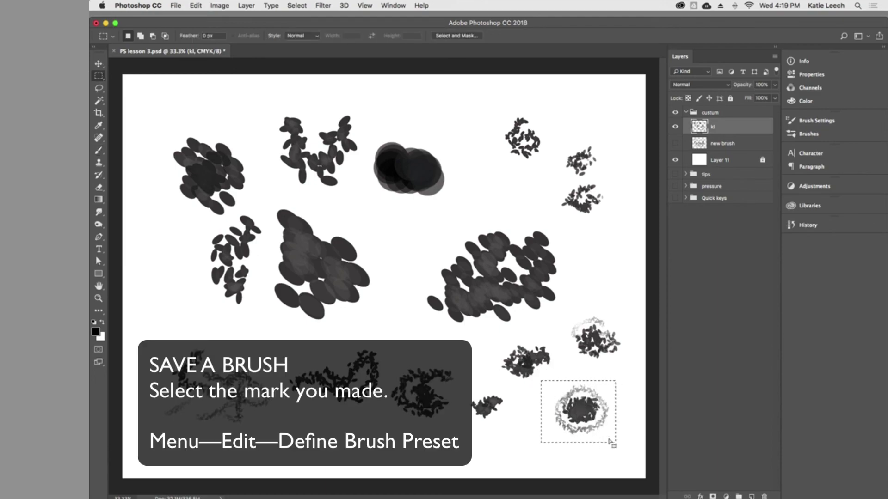
click(195, 5)
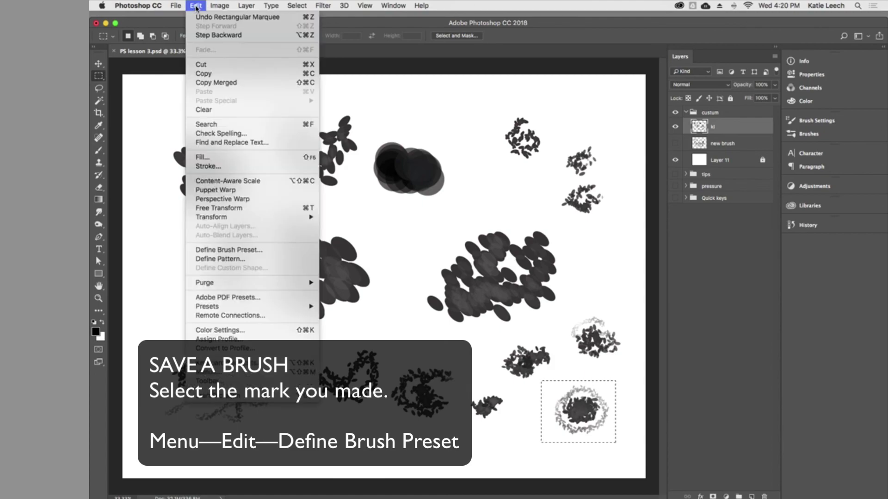
mouse_move(210, 7)
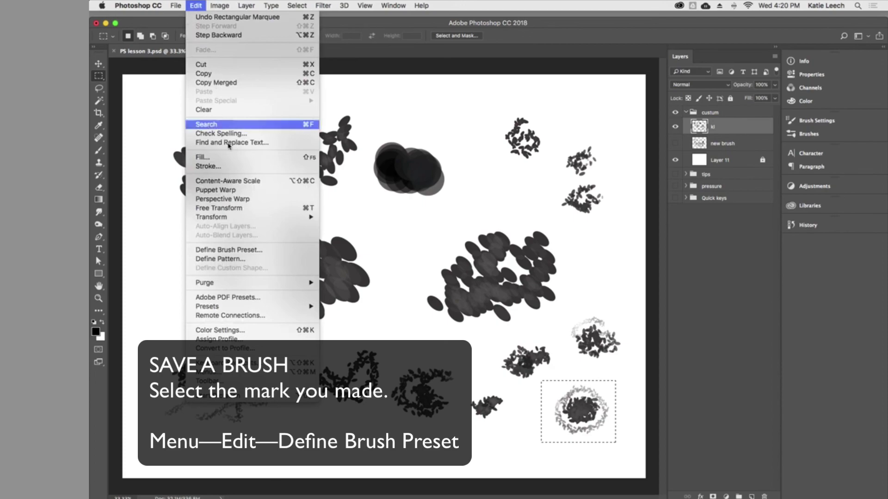
click(229, 249)
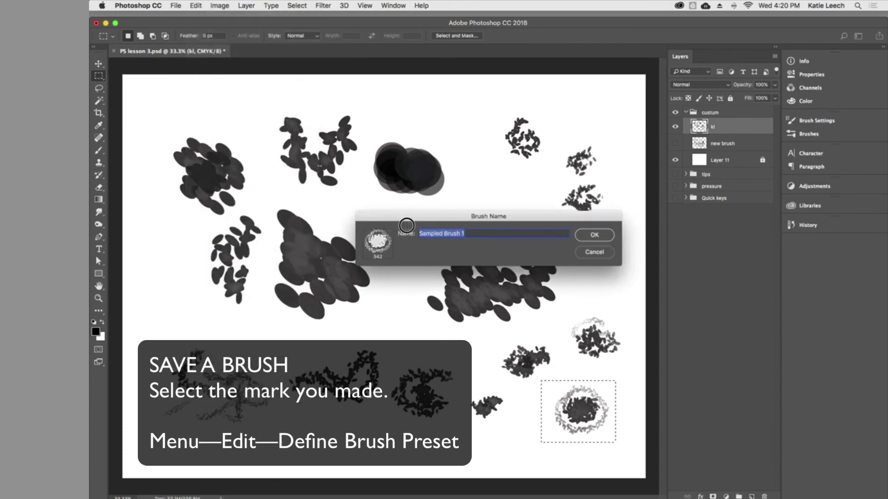
text(kl2)
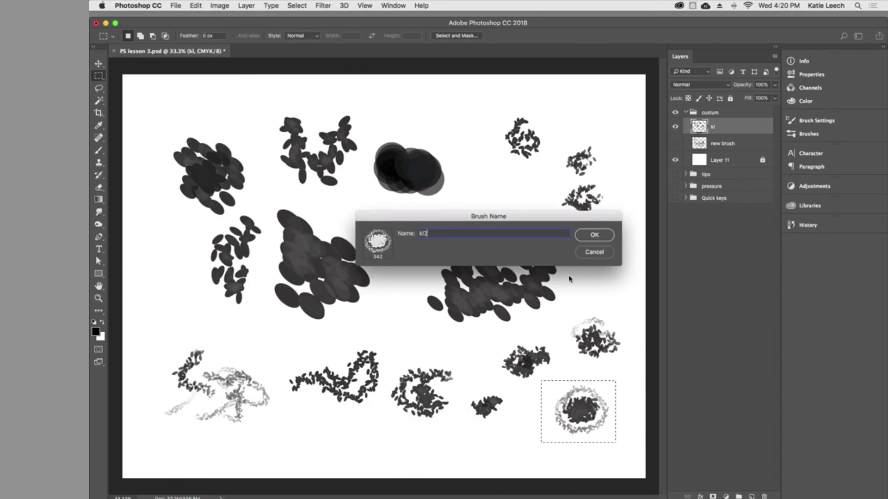
key(Return)
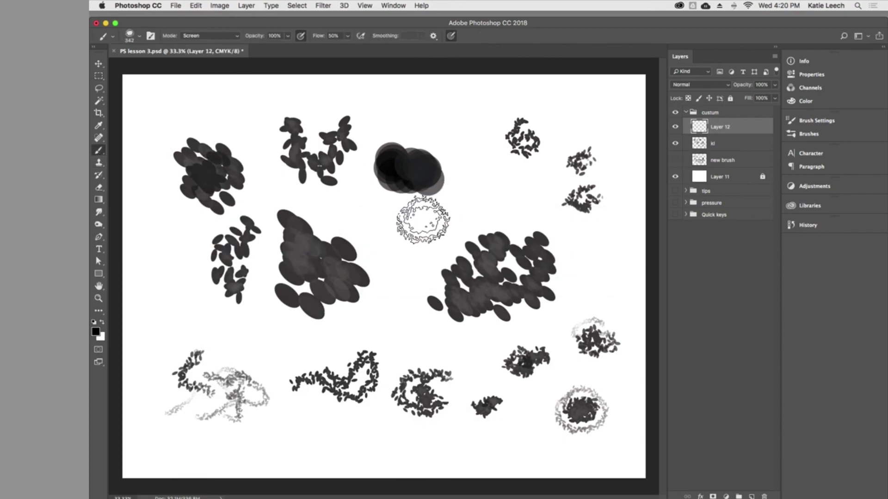
- Paint broad sample strokes across the canvas on a new layer with the 342 px kl2 brush
mouse_move(416, 217)
mouse_down()
mouse_move(486, 184)
mouse_move(476, 143)
mouse_move(380, 202)
mouse_move(372, 341)
mouse_move(396, 370)
mouse_up()
mouse_move(342, 430)
mouse_down()
mouse_move(257, 405)
mouse_move(322, 430)
mouse_move(307, 383)
mouse_up()
mouse_move(291, 337)
mouse_down()
mouse_move(218, 327)
mouse_move(174, 249)
mouse_move(148, 258)
mouse_move(210, 236)
mouse_up()
mouse_move(490, 347)
mouse_down()
mouse_move(597, 301)
mouse_move(590, 255)
mouse_up()
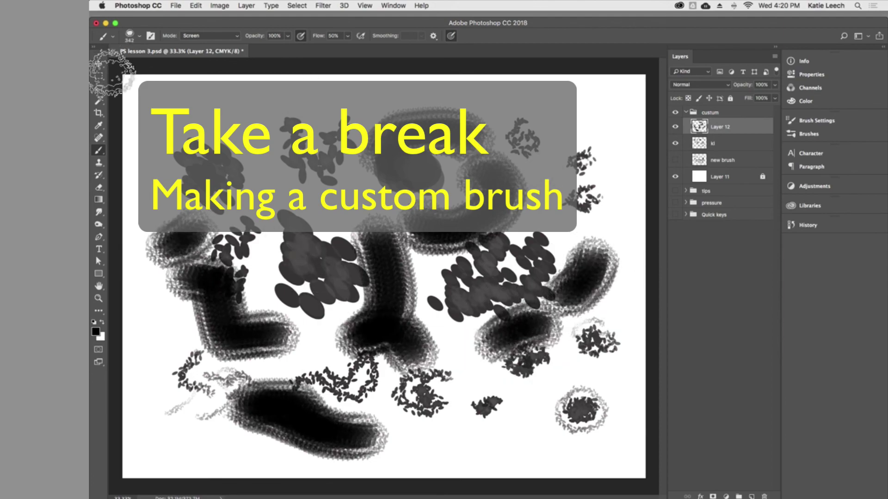
- Hide the kl layer and Layer 12, and paint a stroke across the upper canvas on a new layer
key(m)
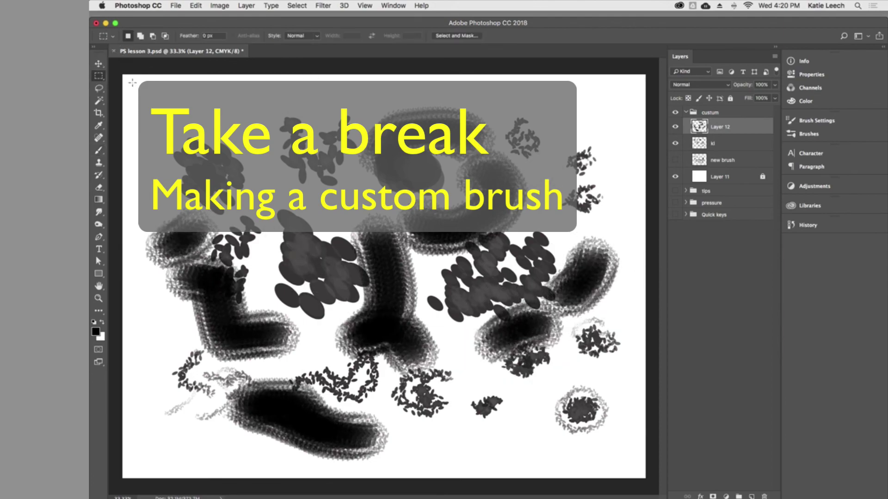
click(676, 145)
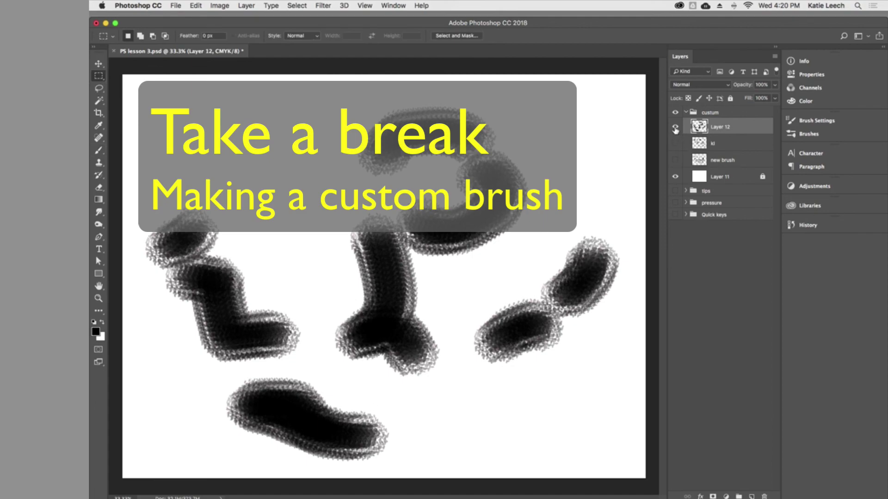
click(675, 128)
click(752, 496)
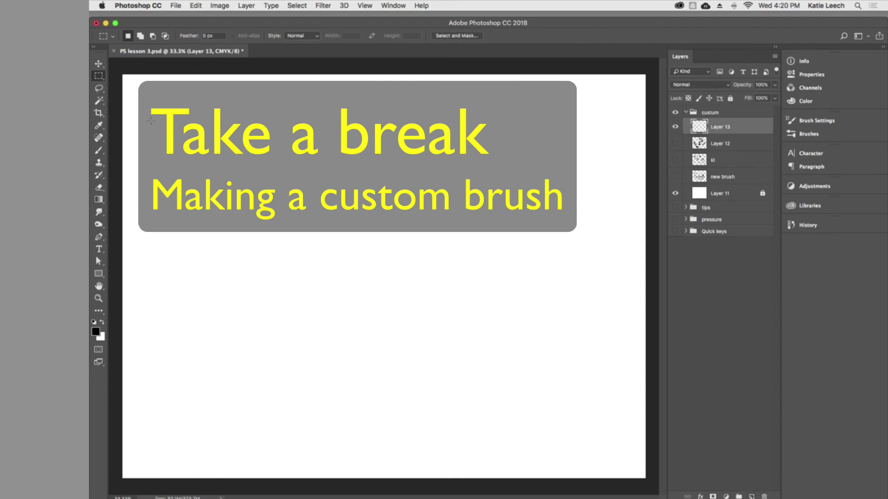
key(b)
mouse_move(243, 113)
mouse_down()
mouse_move(208, 139)
mouse_move(254, 205)
mouse_move(268, 190)
mouse_move(293, 199)
mouse_move(241, 247)
mouse_move(273, 285)
mouse_move(317, 208)
mouse_move(268, 189)
mouse_move(366, 208)
mouse_move(360, 256)
mouse_move(313, 252)
mouse_move(323, 263)
mouse_move(297, 199)
mouse_move(441, 147)
mouse_up()
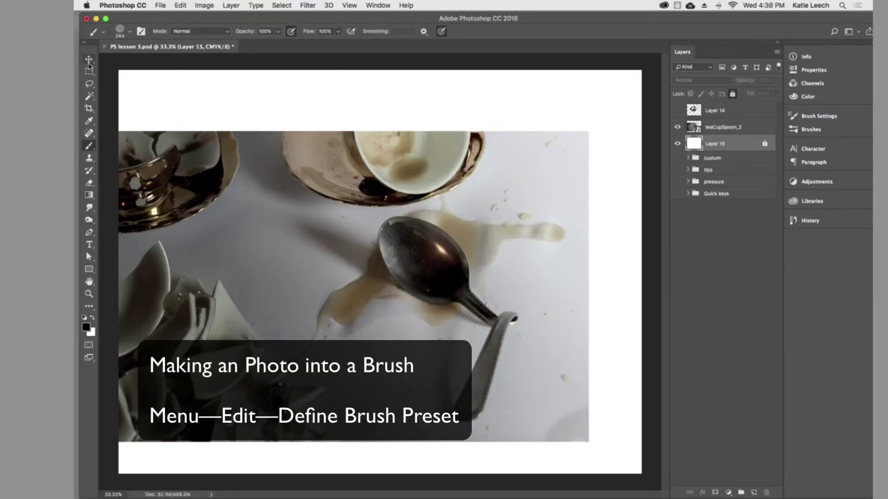
- Place a second copy of teaCupSpoon_2.jpg from the desktop into the document and delete its layer
click(88, 61)
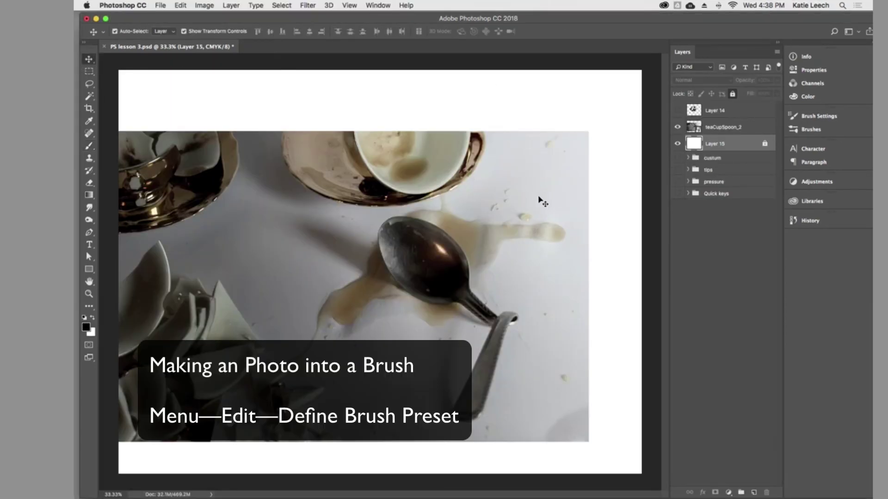
drag(559, 19, 559, 185)
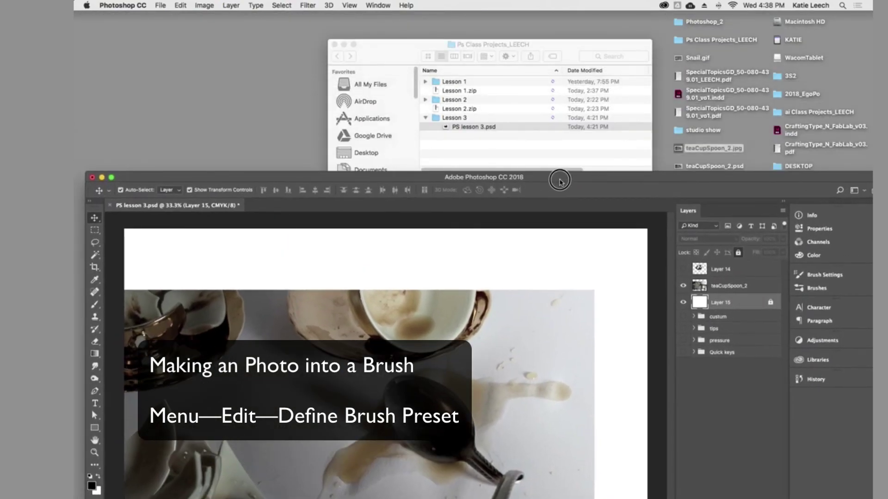
click(747, 157)
drag(722, 149, 520, 280)
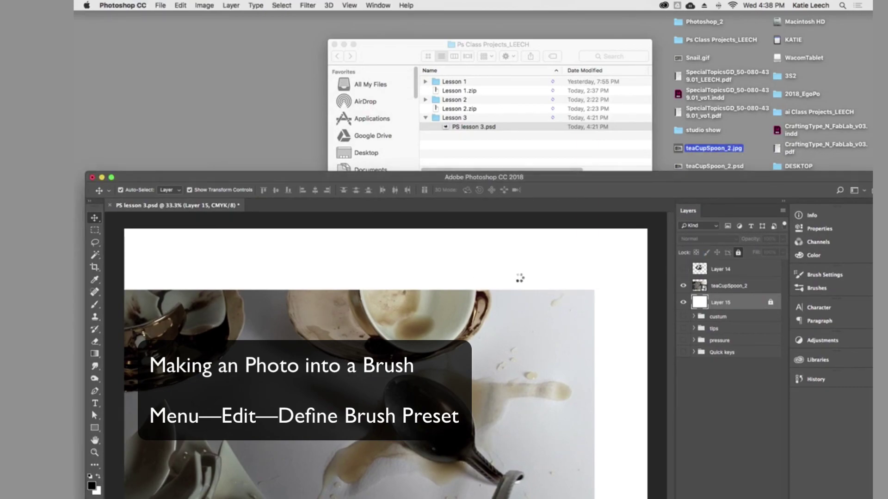
double_click(576, 286)
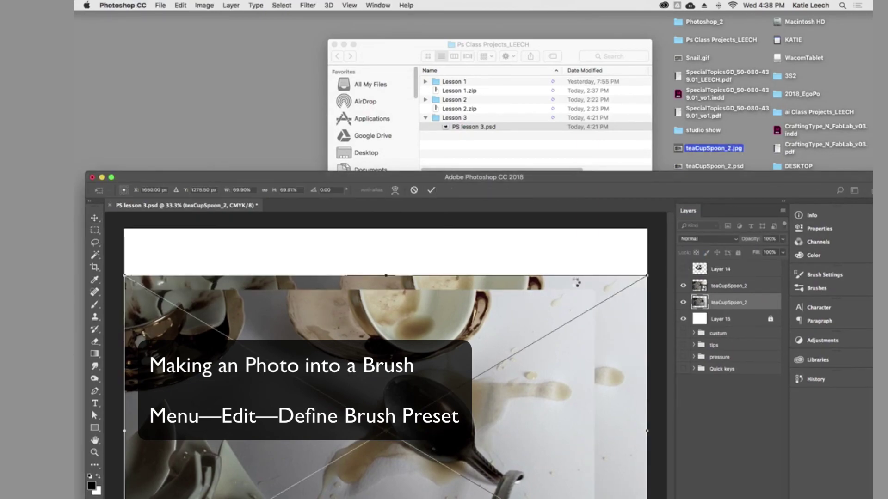
drag(565, 172, 575, 16)
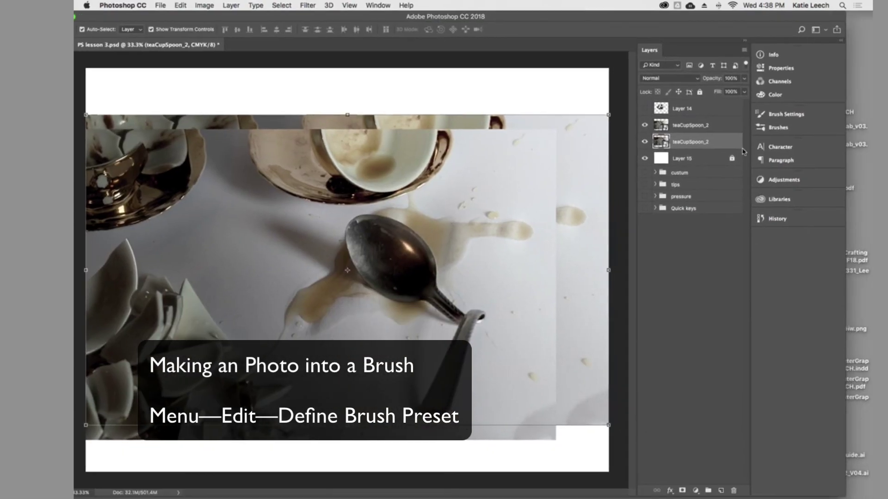
key(Delete)
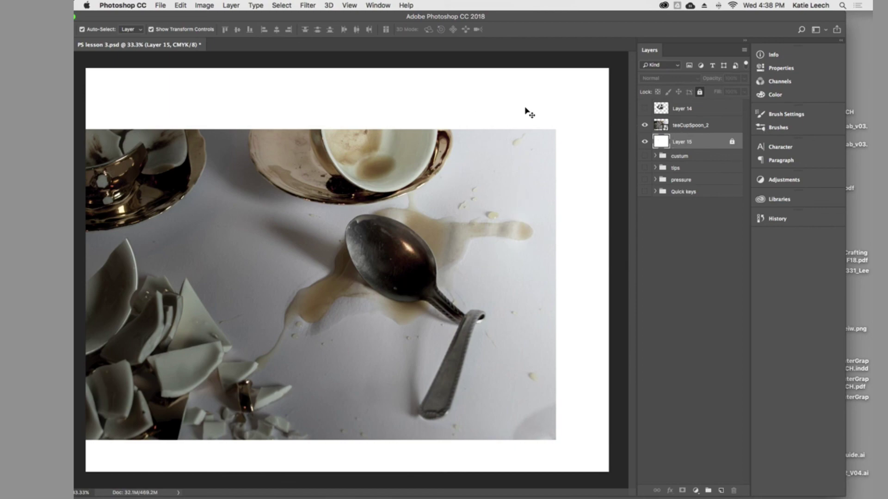
double_click(512, 17)
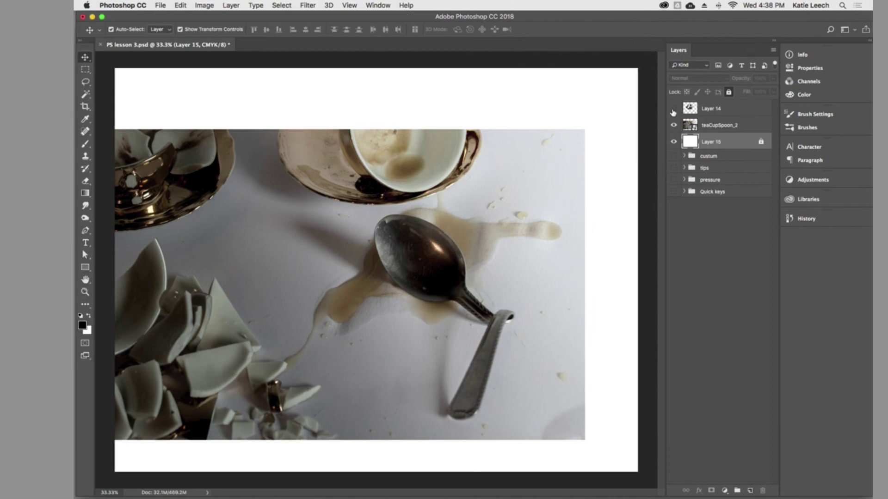
- Select the bend in the spoon's handle with an elliptical marquee about as wide as the spoon's bowl
click(673, 112)
click(674, 125)
click(85, 70)
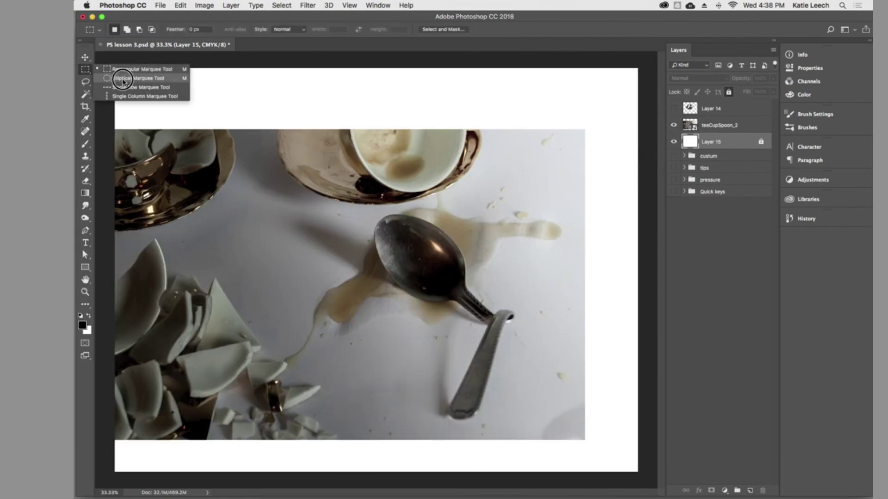
click(123, 78)
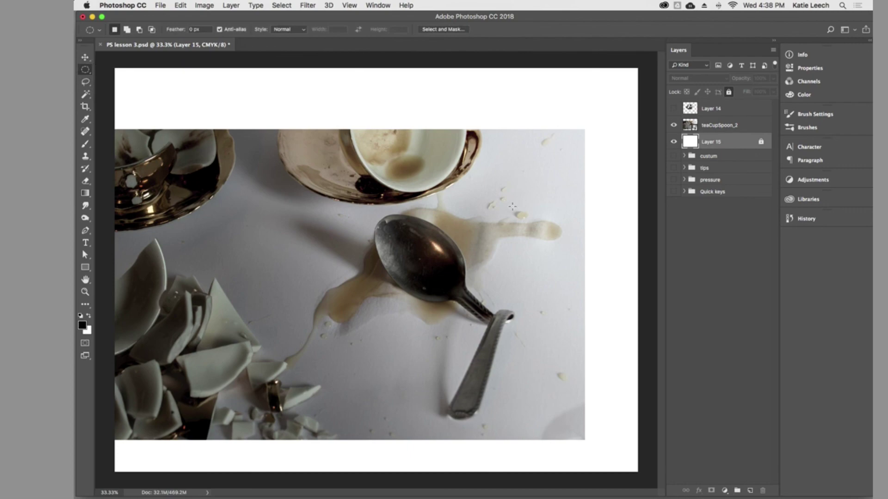
drag(527, 347, 469, 296)
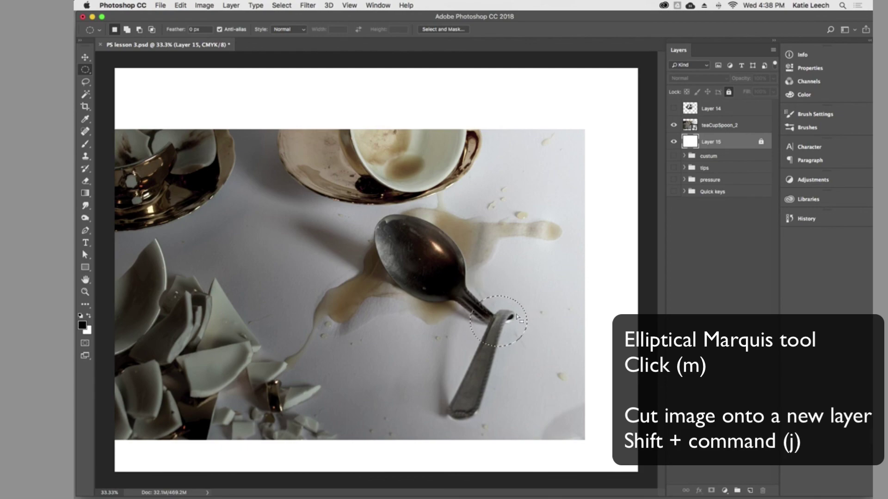
- Cut the selected part of the teaCupSpoon_2 layer onto a new layer and hide the teaCupSpoon_2 layer
click(282, 5)
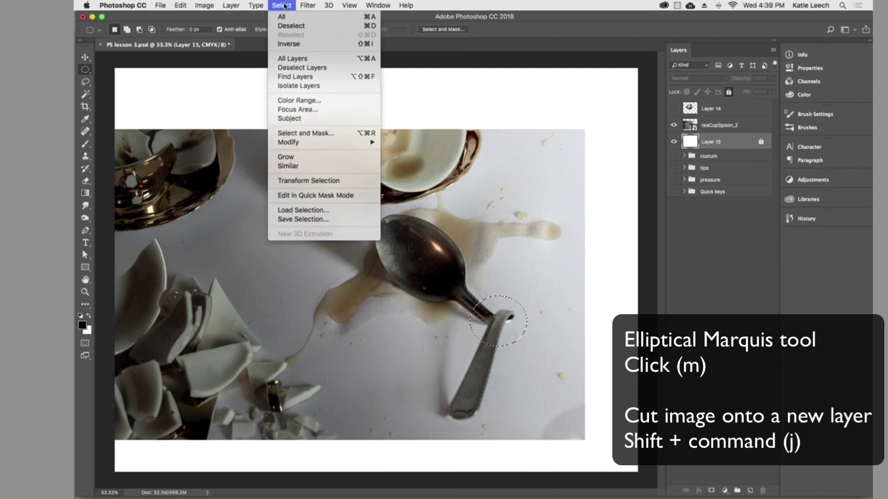
key(Escape)
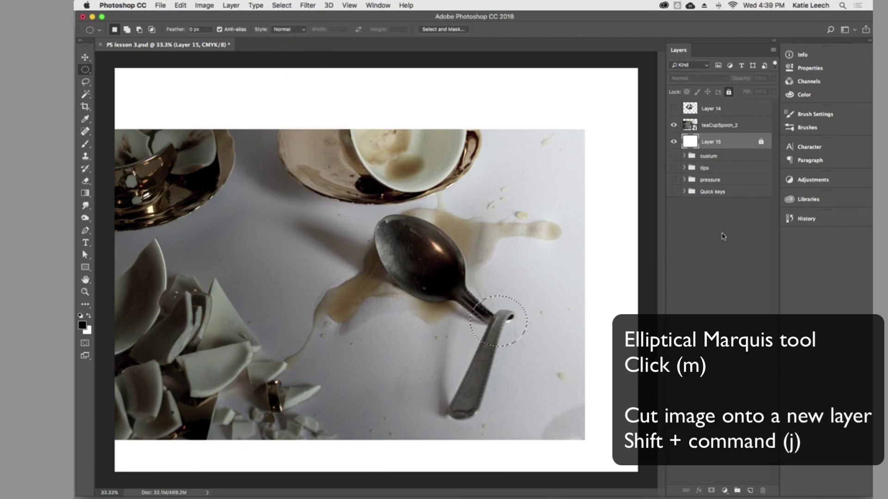
click(690, 125)
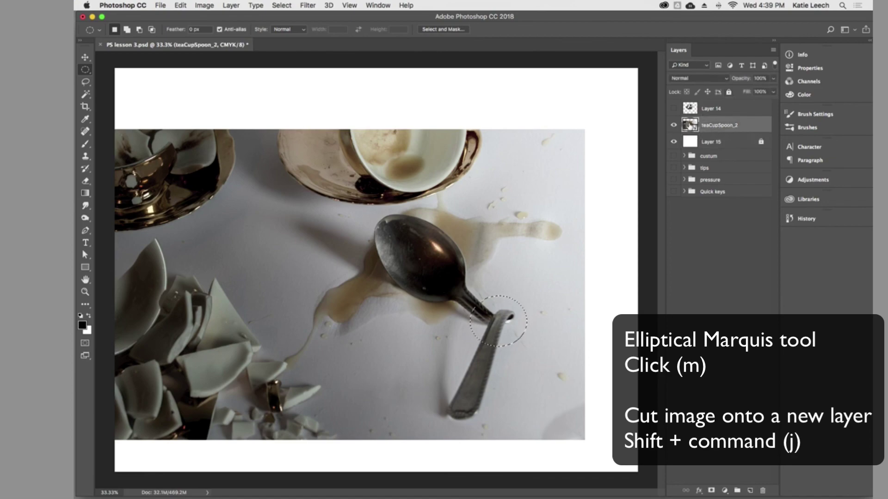
key(shift+super+j)
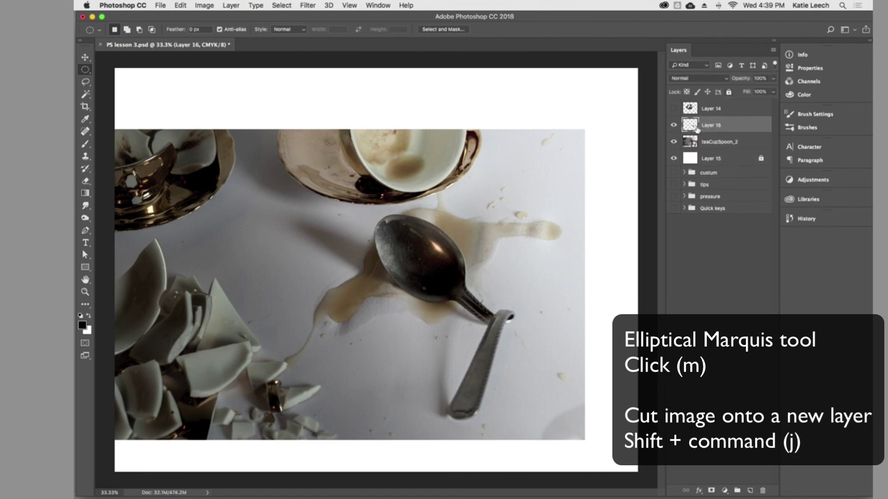
click(673, 141)
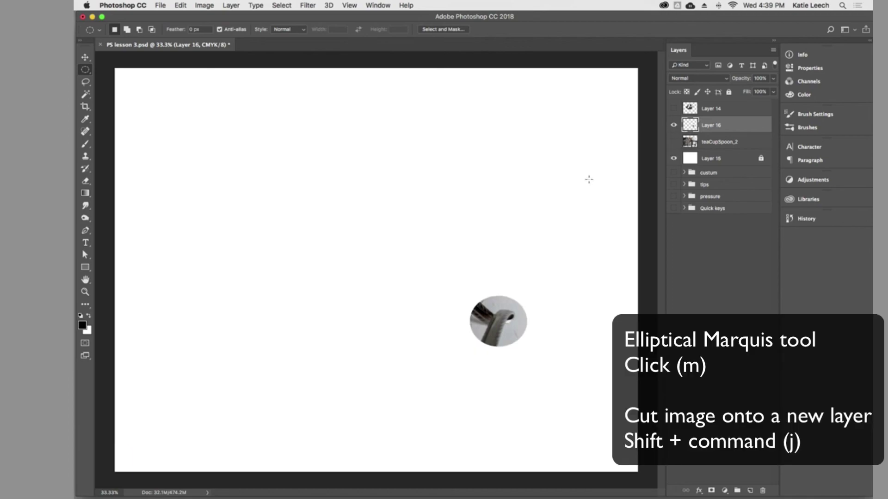
- Enclose the oval spoon cutout in a rectangular marquee and define it as a brush preset with the default name Sampled Brush 504
right_click(85, 69)
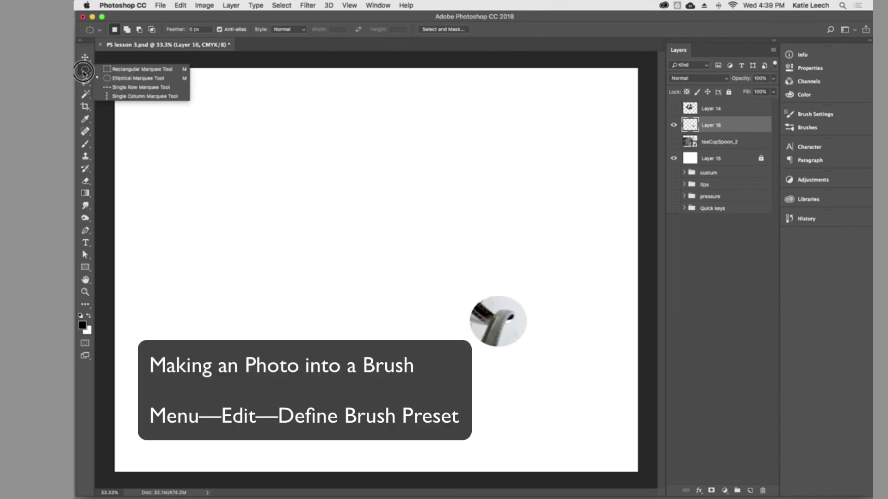
click(139, 68)
drag(452, 285, 535, 352)
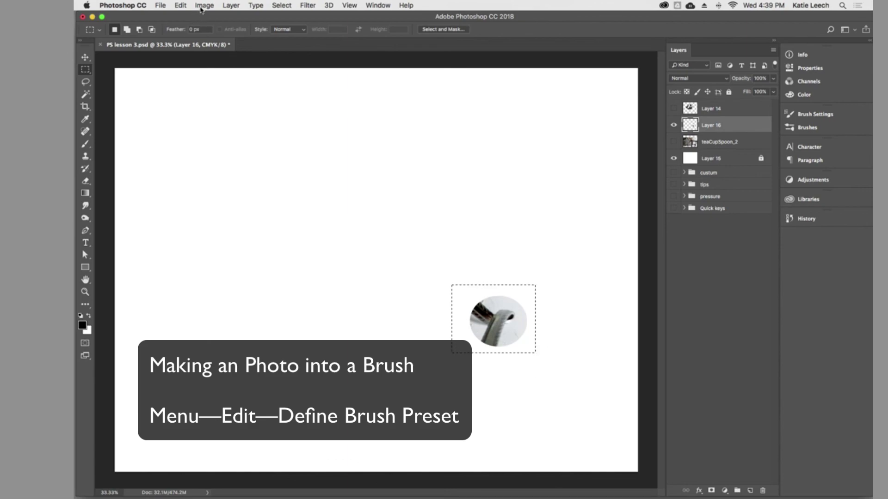
click(204, 6)
mouse_move(184, 7)
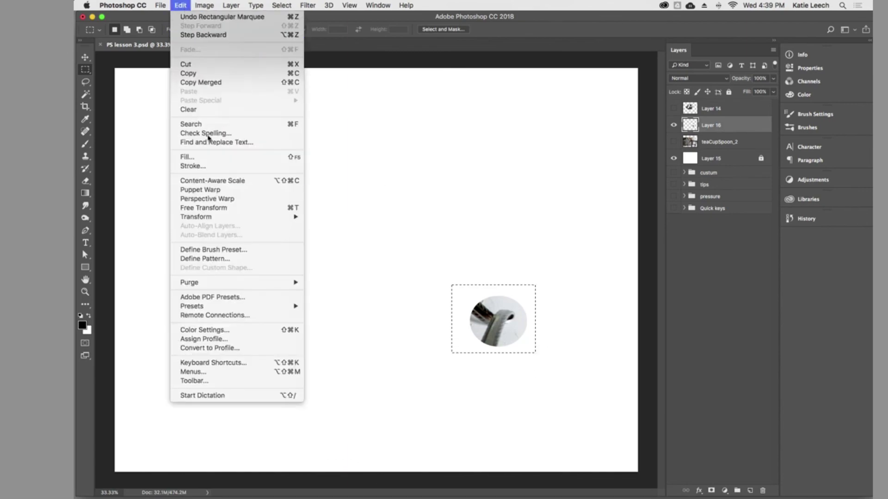
click(229, 252)
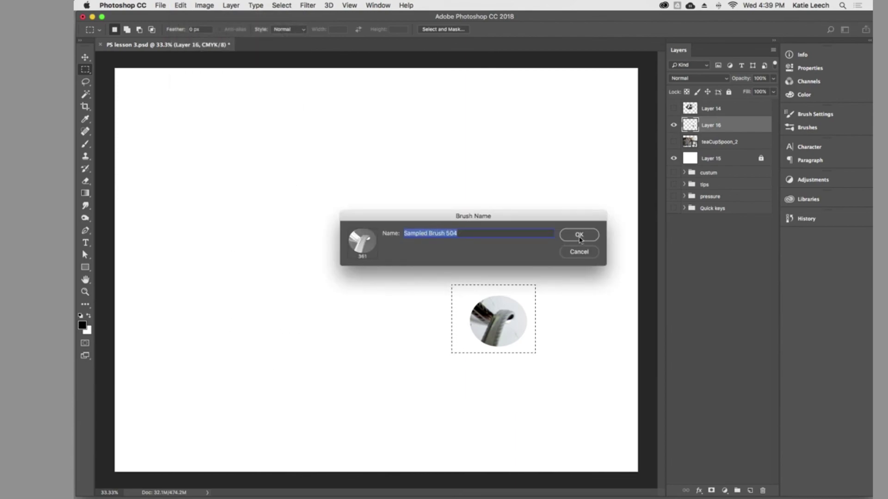
click(579, 236)
- Clear the selection and paint single stamps and long sample strokes across Layer 16 with the new spoon brush
key(b)
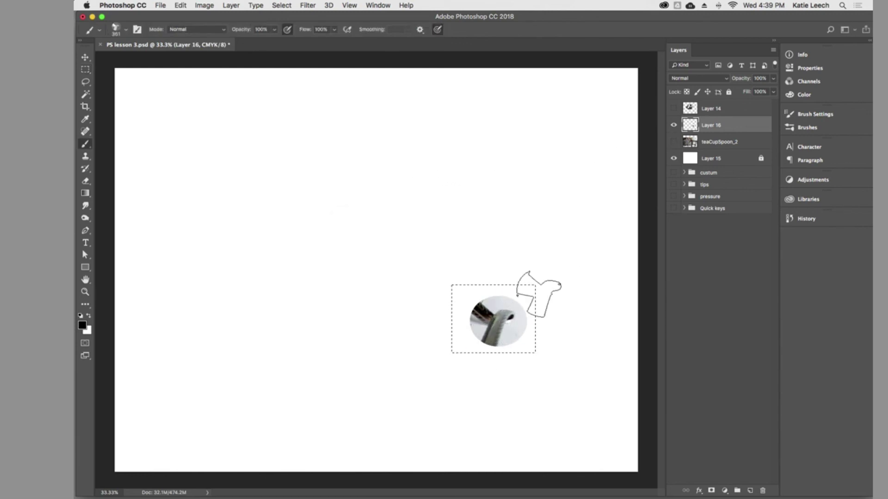
click(85, 57)
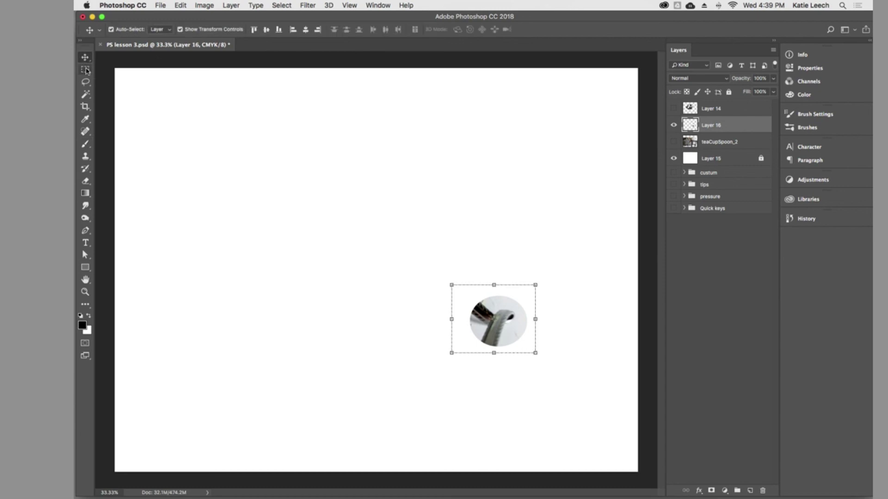
click(86, 69)
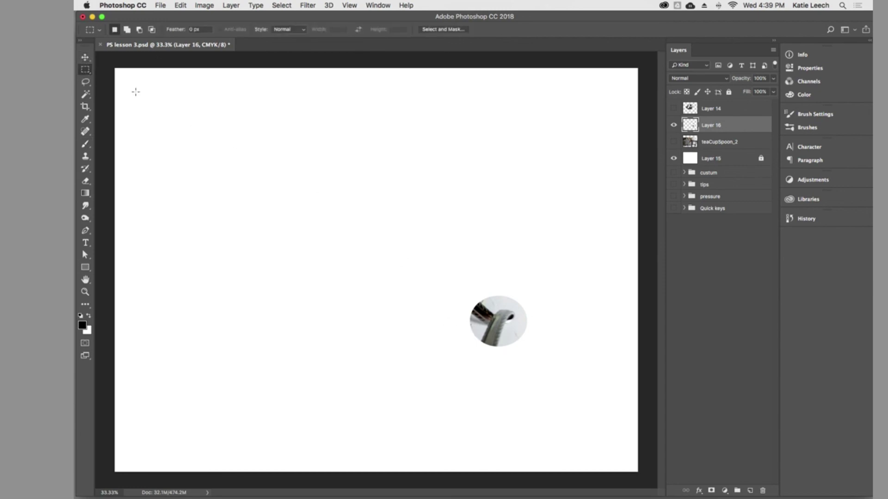
click(85, 58)
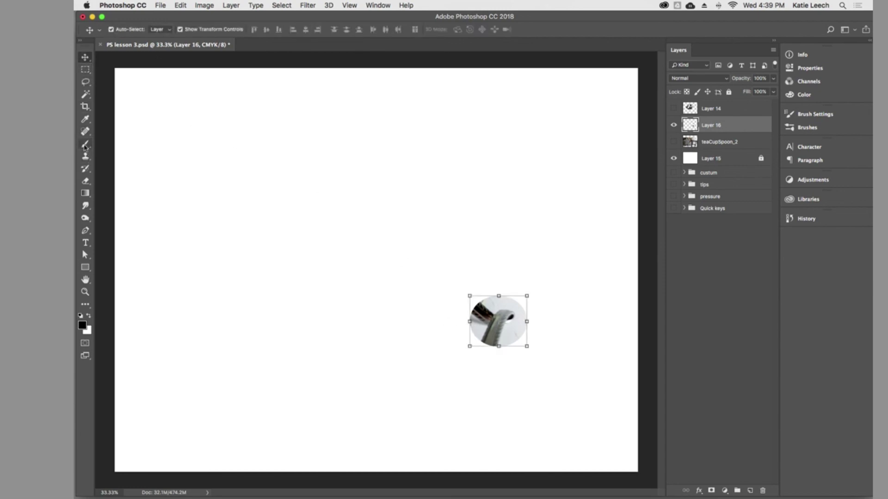
click(86, 144)
drag(344, 225, 387, 216)
mouse_move(291, 167)
mouse_down()
mouse_move(287, 158)
mouse_move(289, 171)
mouse_up()
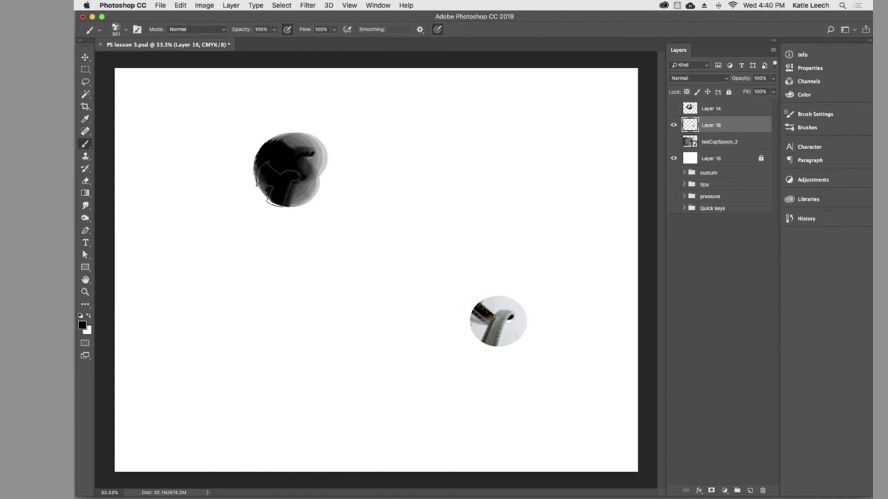
click(395, 159)
click(489, 164)
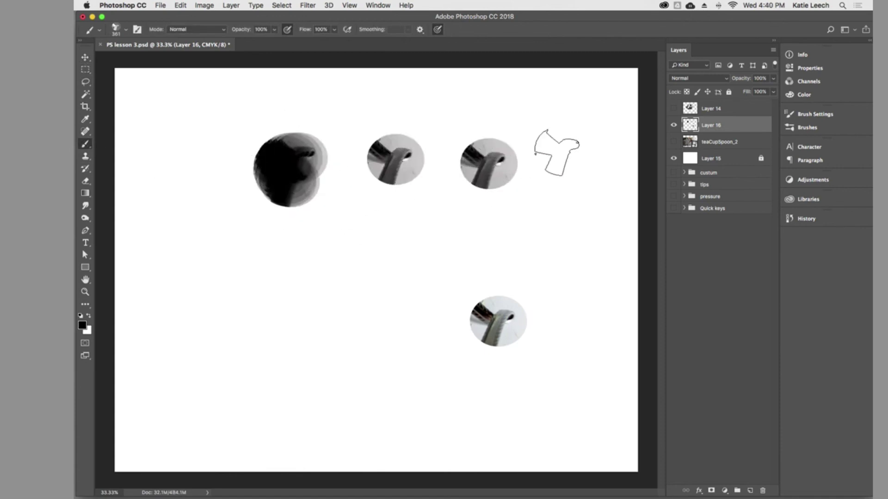
click(563, 150)
mouse_move(363, 247)
mouse_down()
mouse_move(347, 276)
mouse_move(252, 309)
mouse_move(211, 170)
mouse_move(377, 140)
mouse_move(435, 311)
mouse_move(368, 383)
mouse_up()
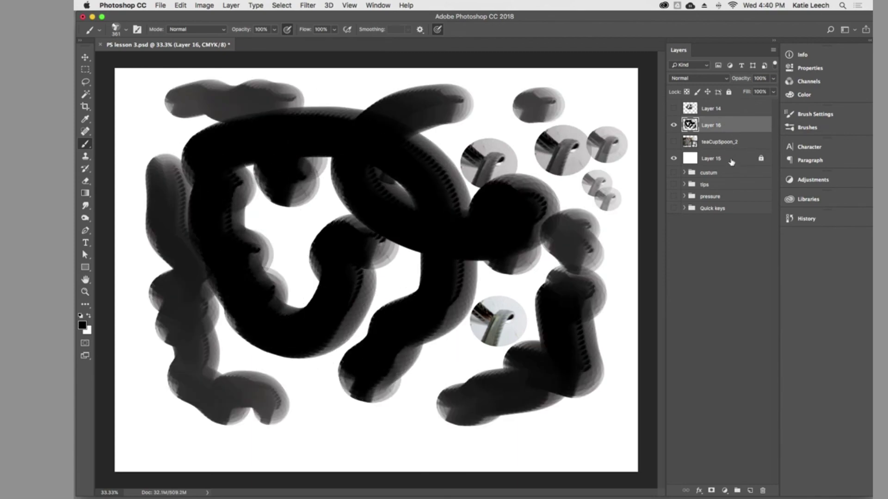
- Select all layers from Layer 15 up to Layer 14
click(734, 160)
shift+click(733, 107)
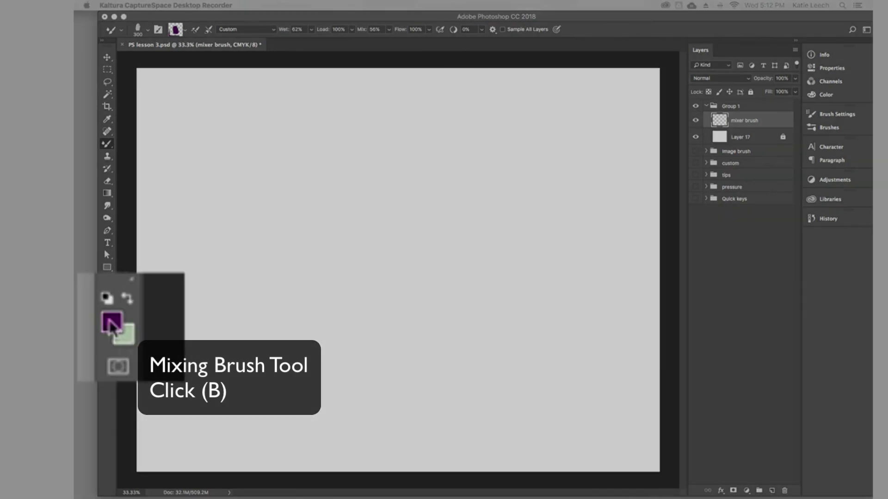
- Activate the Mixer Brush with purple as the foreground colour and choose the 300 px Soft Round tip at 0% hardness
click(126, 300)
click(127, 301)
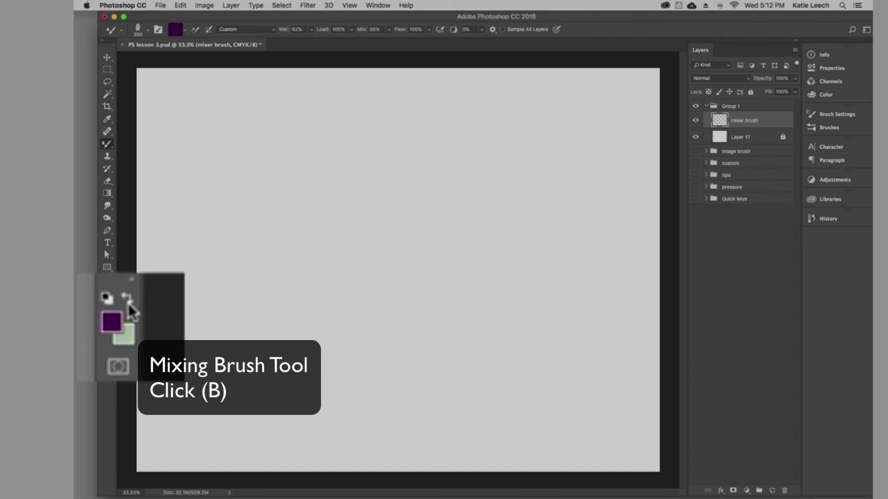
click(106, 146)
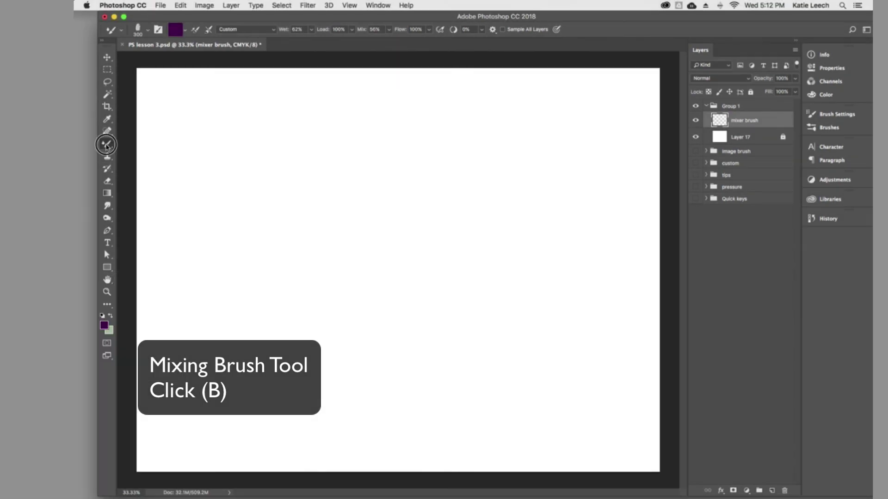
click(130, 170)
click(148, 30)
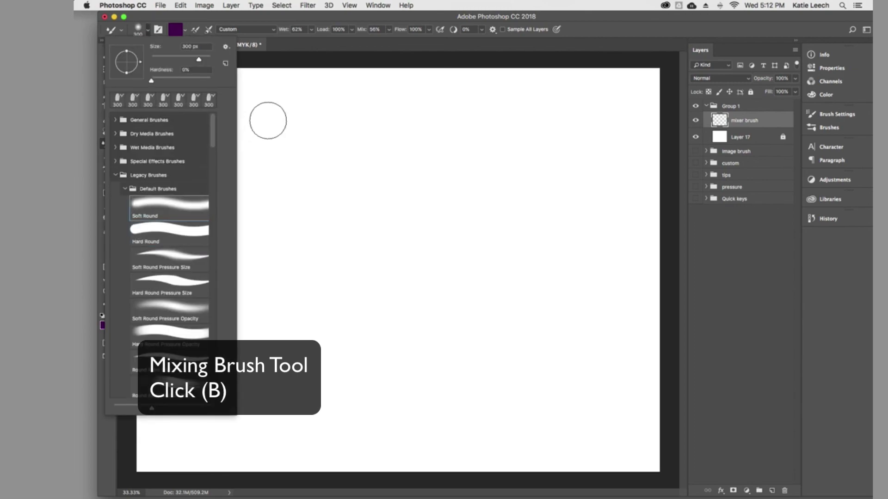
click(268, 85)
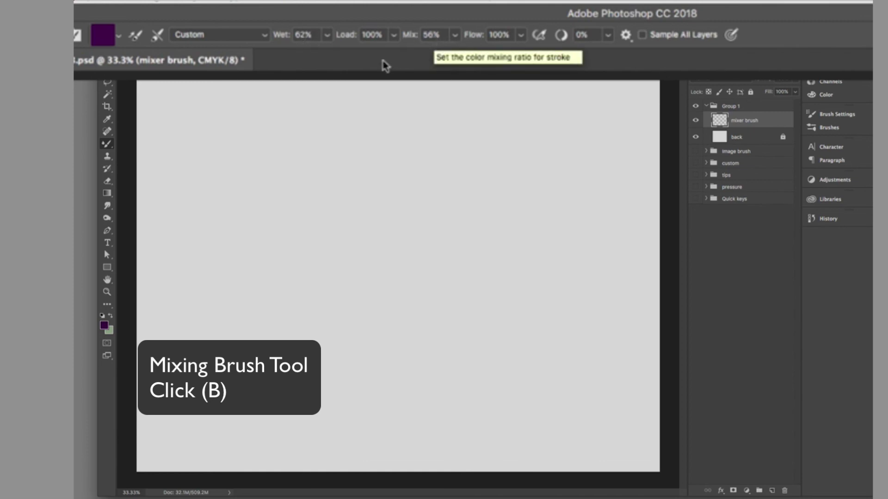
- Set the Mixer Brush's Mix to 0% and Wet to 100%
click(456, 37)
drag(457, 54, 376, 76)
click(327, 35)
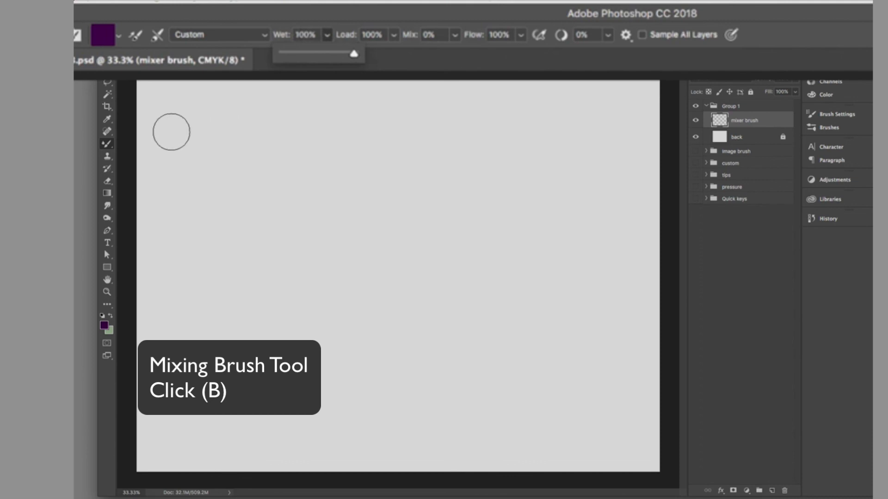
- Paint a vertical purple test stroke near the canvas's upper left corner on the mixer brush layer and undo it
click(189, 108)
drag(188, 108, 181, 242)
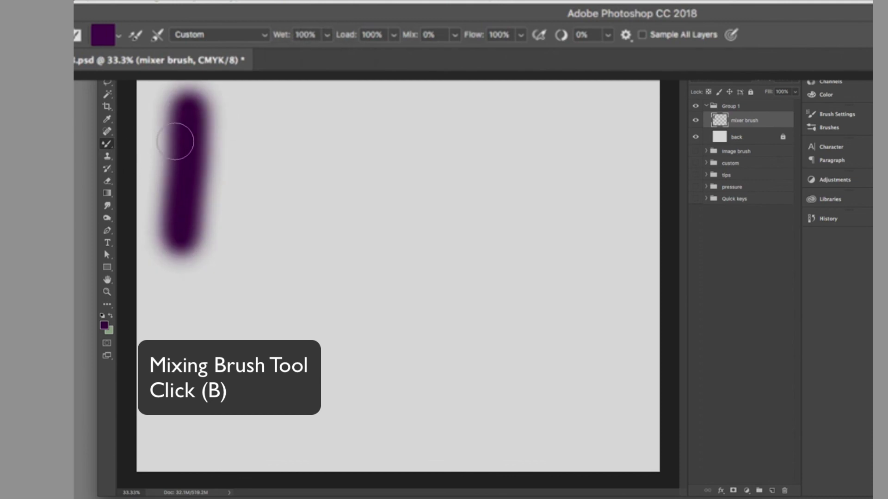
key(super+z)
- Increase the hardness of the 300 px Soft Round mixer brush tip
click(40, 40)
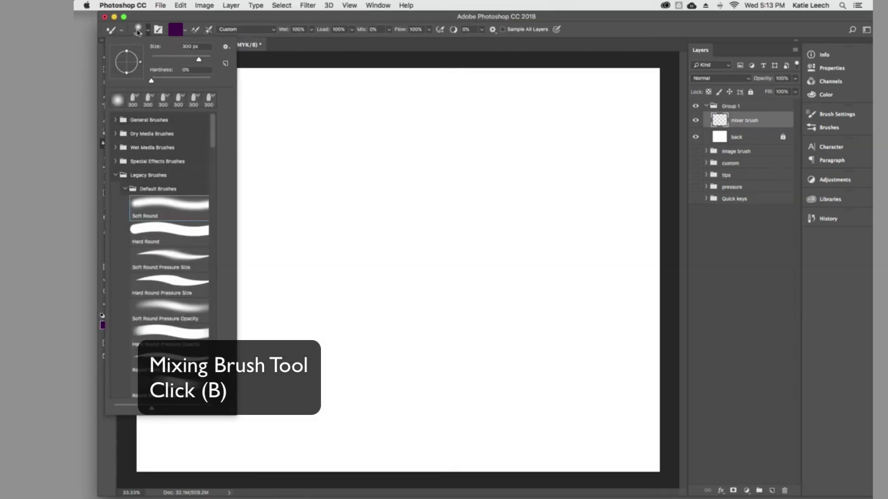
drag(152, 83, 200, 82)
click(273, 131)
key(super+z)
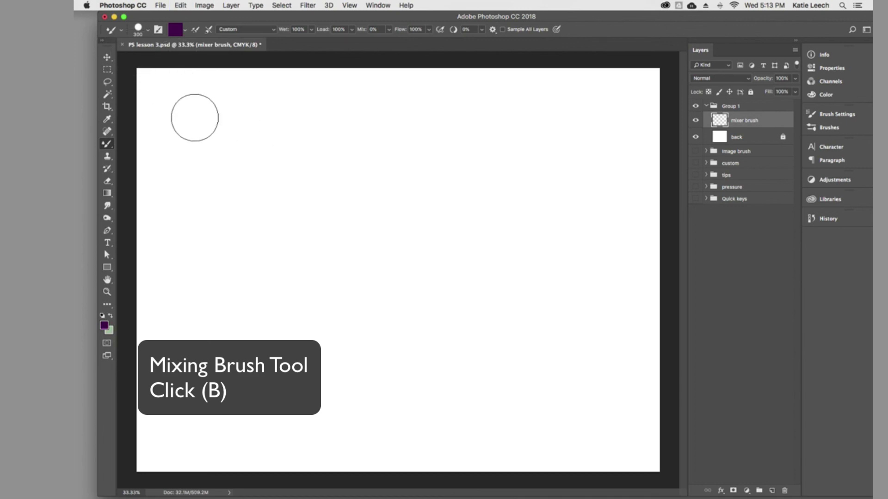
- Paint and undo a vertical purple test stroke, and set the mixer brush tip's spacing to 1%
drag(194, 118, 183, 390)
key(super+z)
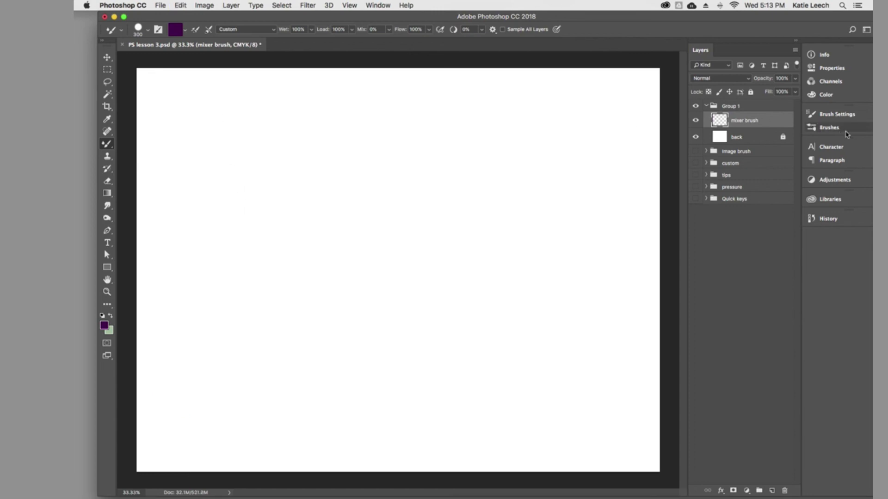
click(834, 119)
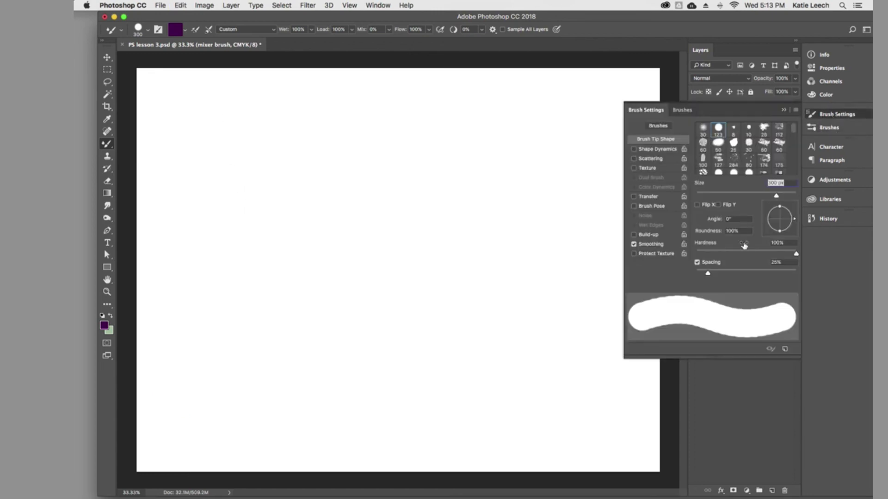
drag(707, 276, 674, 275)
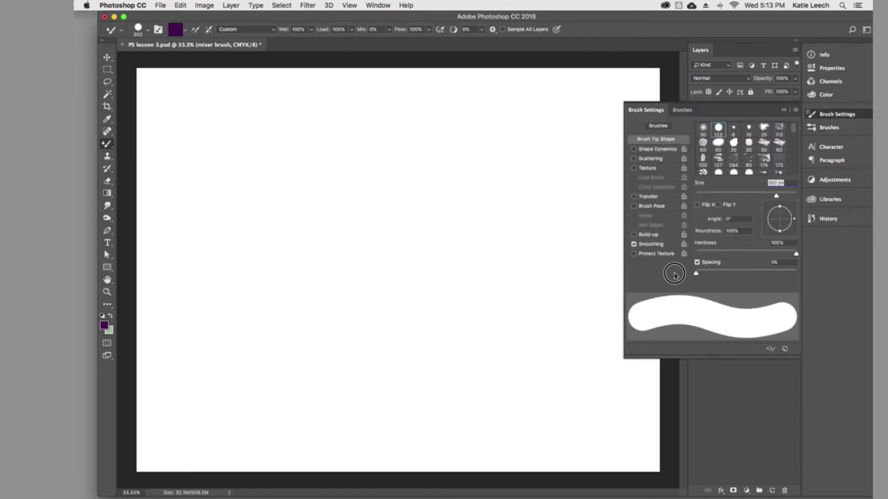
click(784, 111)
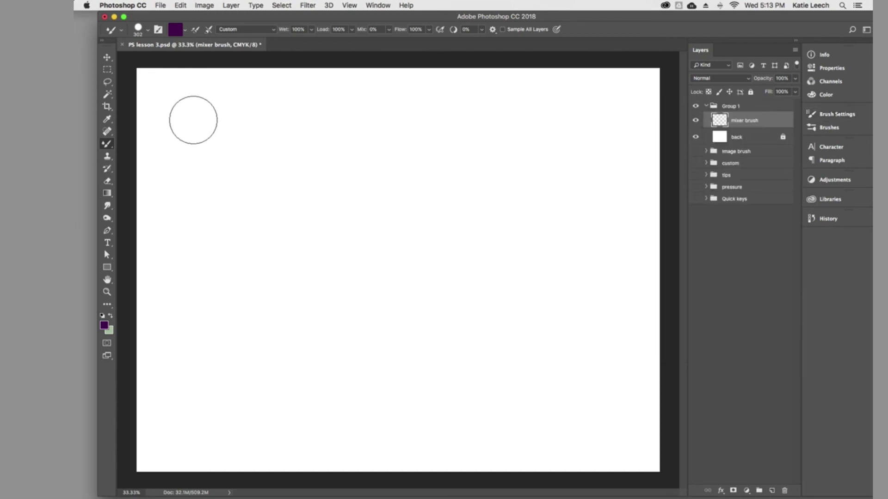
- Paint a long vertical purple stroke near the canvas's left edge and a pale green stroke overlapping its right side
drag(192, 113, 183, 383)
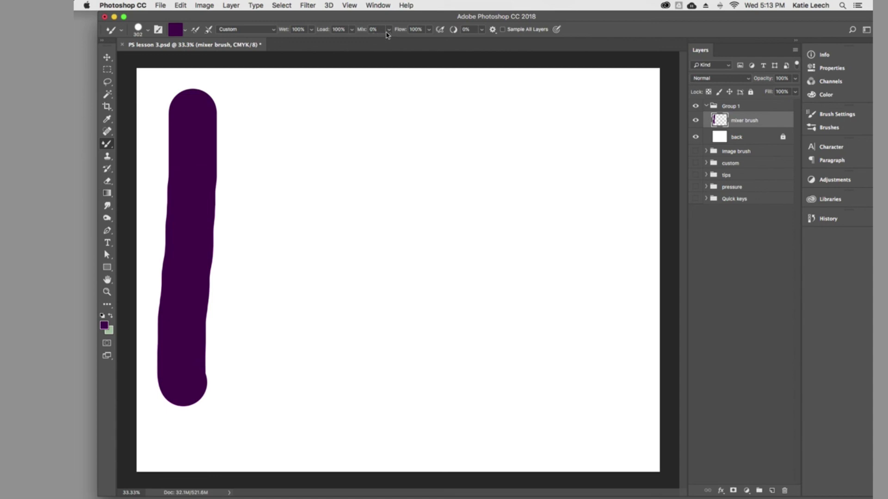
click(110, 316)
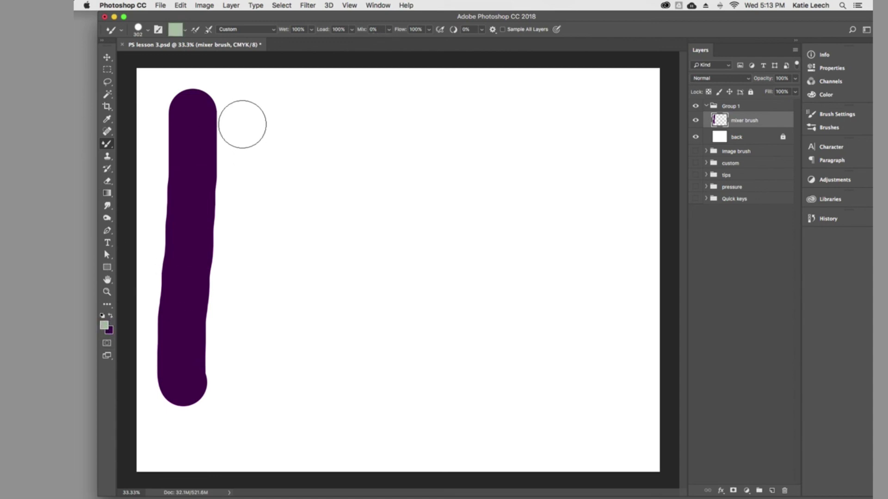
mouse_move(230, 108)
mouse_down()
mouse_move(229, 291)
mouse_move(215, 395)
mouse_up()
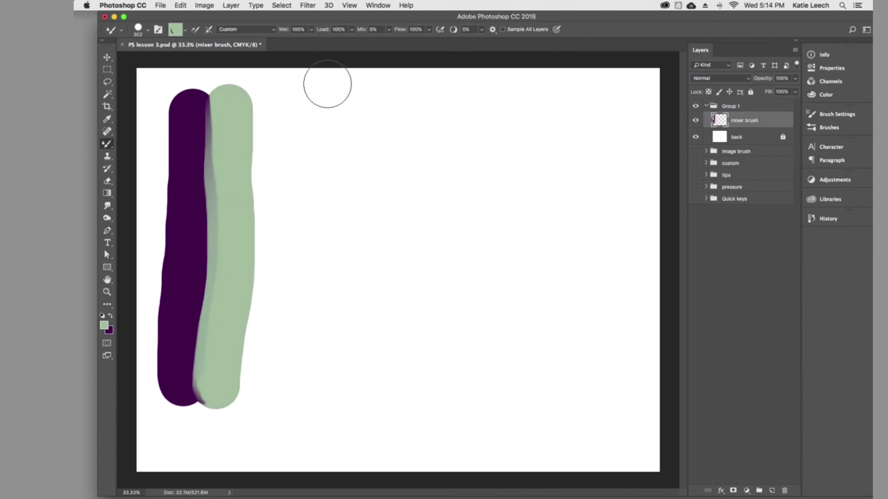
- Set Wet to 0% and paint a vertical pale green stroke overlapping the green stripe, plus a purple stroke overlapping its right side
click(311, 30)
drag(311, 43, 259, 44)
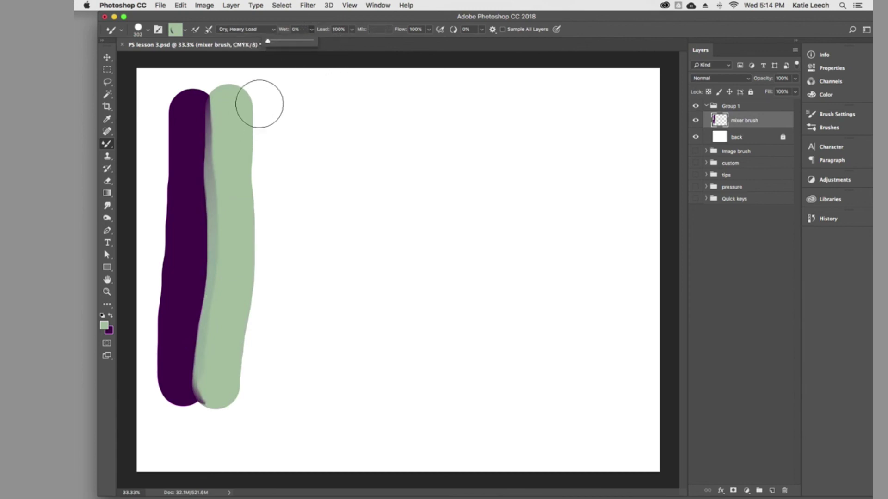
drag(264, 99, 264, 403)
click(111, 317)
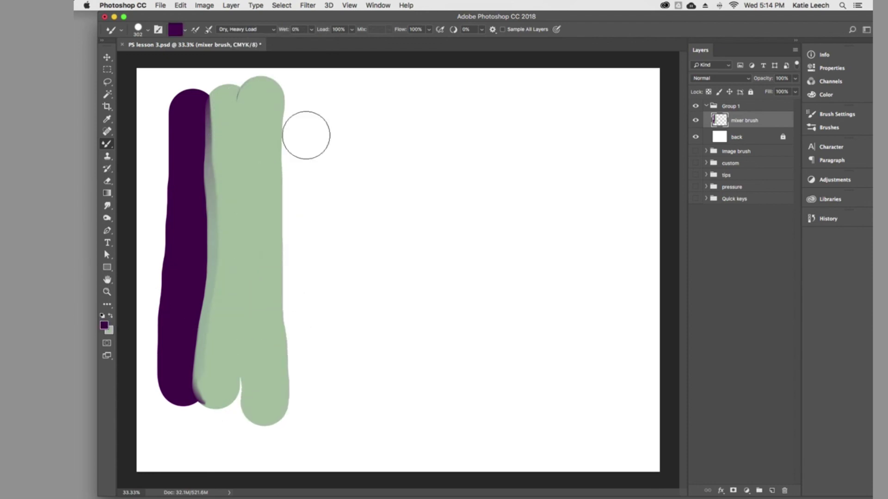
drag(279, 95, 281, 164)
drag(280, 263, 283, 434)
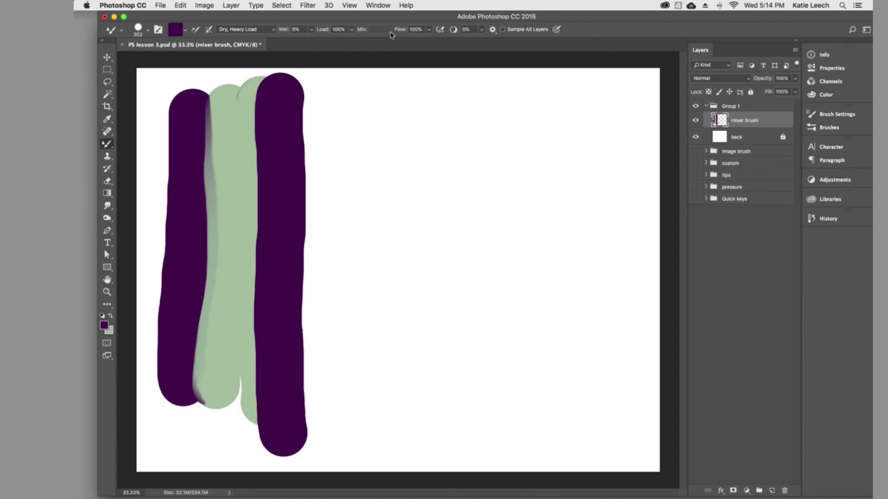
- Set Wet to 51% and paint a vertical pale green stroke overlapping the right side of the newest purple stripe
click(311, 31)
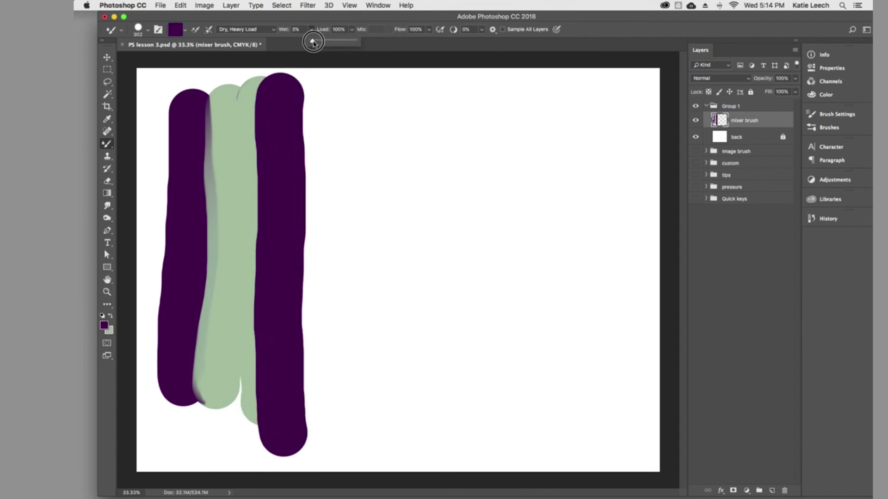
drag(313, 43, 333, 41)
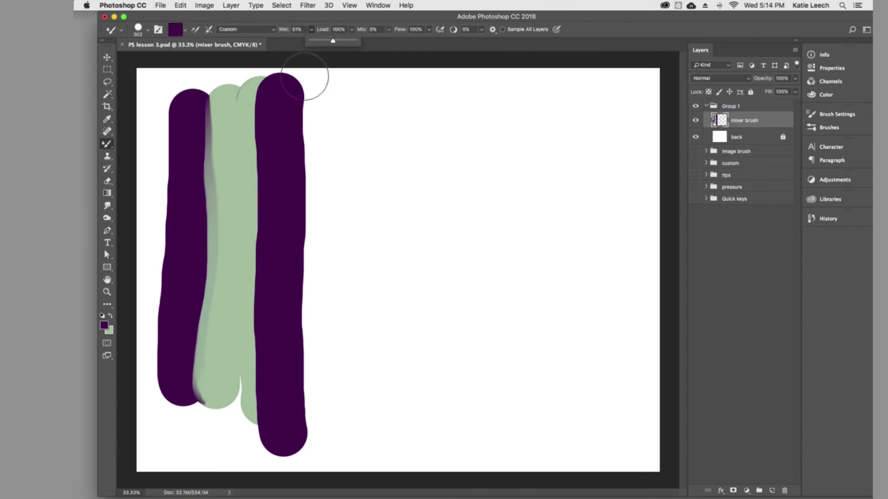
click(110, 315)
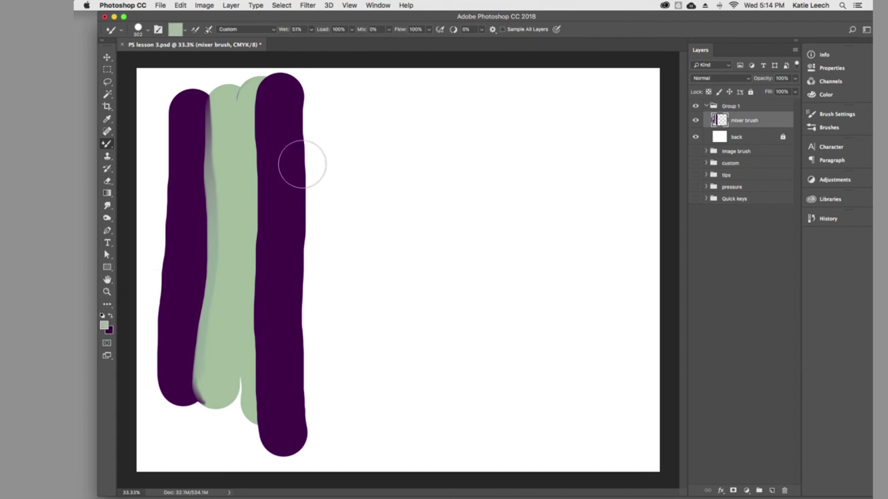
drag(313, 104, 313, 425)
- Set Mix to 42% and paint a vertical purple stroke overlapping the right side of the last green stripe
click(388, 30)
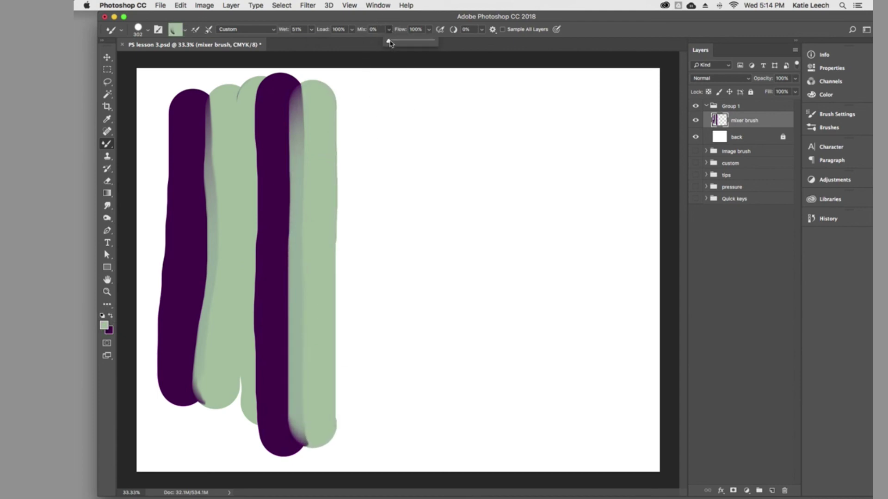
mouse_move(390, 43)
mouse_down()
mouse_move(422, 41)
mouse_move(407, 42)
mouse_up()
click(109, 317)
drag(345, 92, 338, 423)
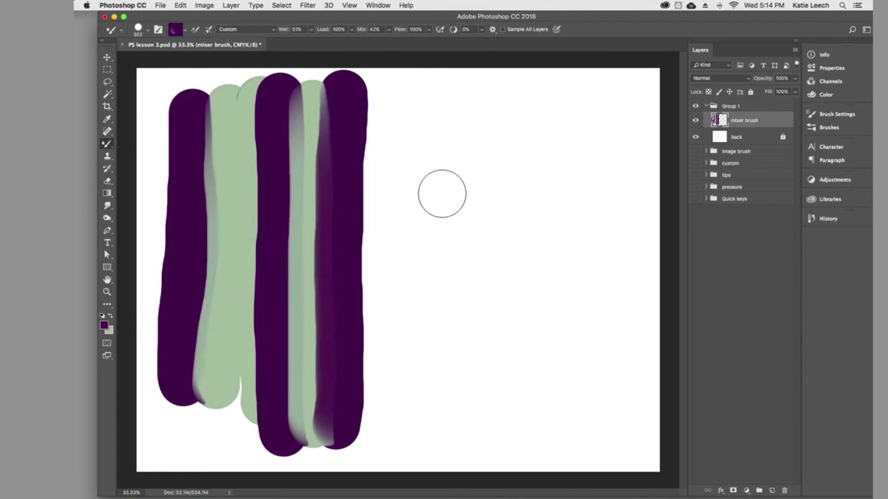
- Paint a purple blob in the blank area beside the stripes, and add a short stroke above it with Load at 1%
mouse_move(432, 152)
mouse_down()
mouse_move(475, 208)
mouse_move(517, 219)
mouse_move(485, 234)
mouse_move(513, 233)
mouse_move(522, 190)
mouse_move(509, 185)
mouse_up()
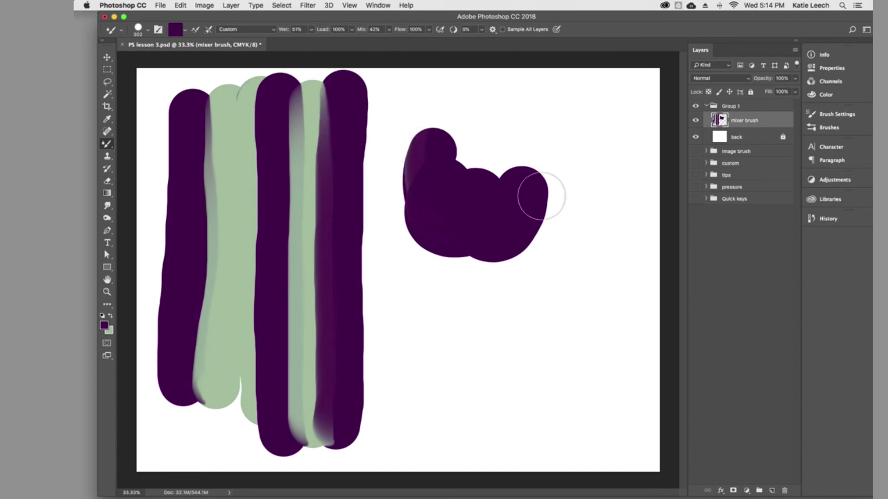
mouse_move(535, 193)
mouse_down()
mouse_move(465, 291)
mouse_move(456, 248)
mouse_move(418, 259)
mouse_up()
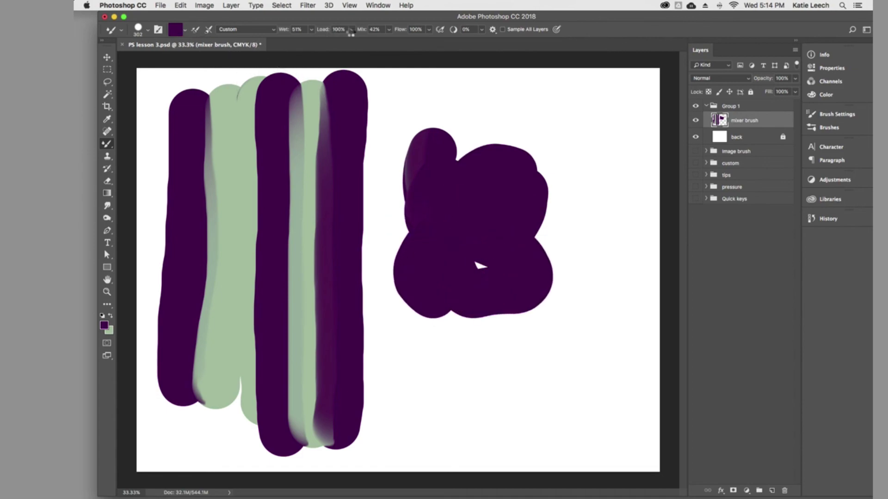
click(352, 29)
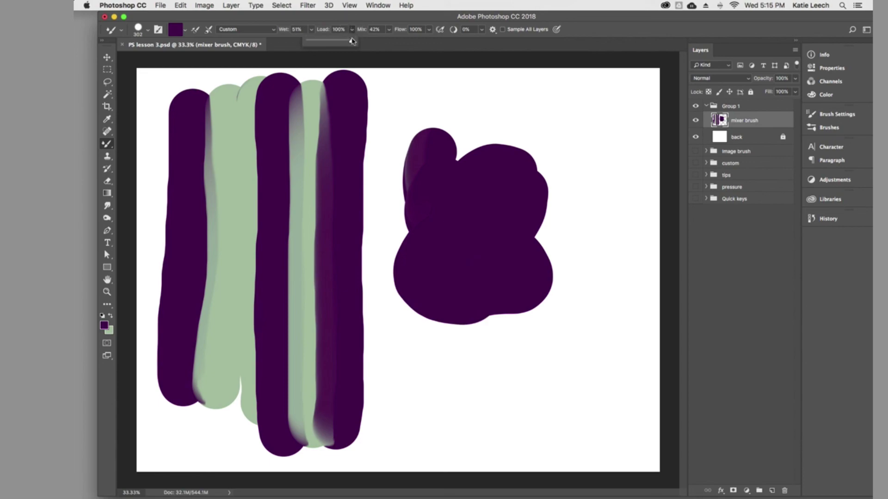
drag(352, 41, 306, 41)
drag(487, 127, 405, 198)
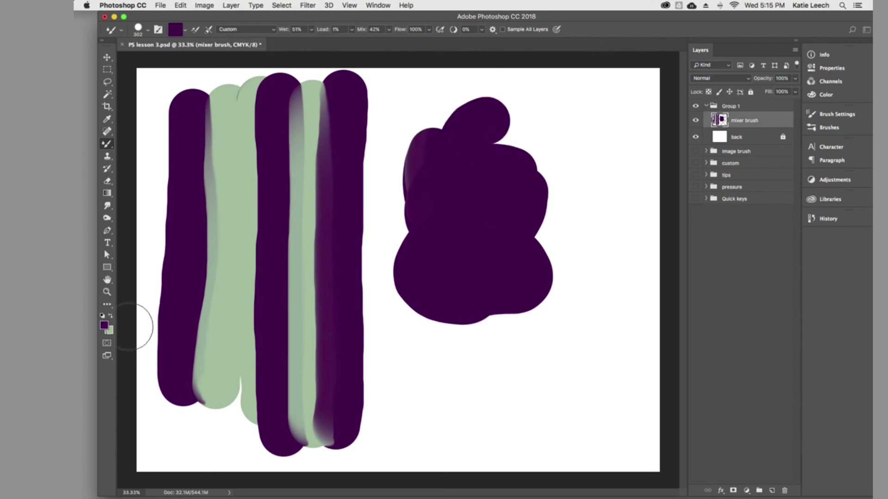
- Paint pale green swirls over and below the purple blob, and a vertical stroke down the rightmost purple stripe
mouse_move(557, 164)
mouse_down()
mouse_move(495, 234)
mouse_move(541, 200)
mouse_move(547, 217)
mouse_up()
mouse_move(419, 244)
mouse_down()
mouse_move(452, 297)
mouse_move(482, 317)
mouse_move(491, 277)
mouse_move(472, 240)
mouse_move(432, 283)
mouse_move(484, 341)
mouse_move(531, 291)
mouse_move(476, 259)
mouse_move(469, 321)
mouse_move(485, 380)
mouse_move(533, 430)
mouse_move(566, 372)
mouse_move(495, 388)
mouse_move(564, 420)
mouse_move(546, 349)
mouse_move(529, 422)
mouse_move(571, 388)
mouse_move(531, 364)
mouse_move(518, 376)
mouse_up()
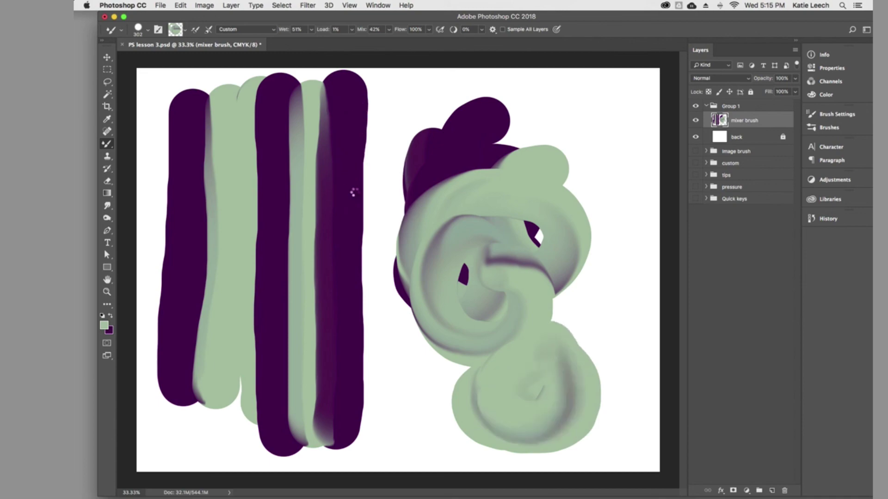
mouse_move(353, 106)
mouse_down()
mouse_move(362, 428)
mouse_move(375, 403)
mouse_up()
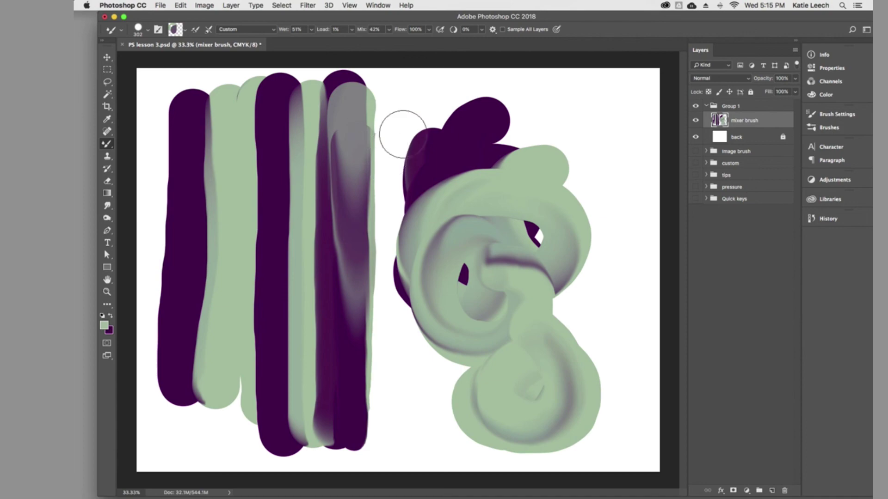
- Set Load to 100%, Mix to 64% and Wet to 84%, and paint looping strokes that blend the stripes and the blob
click(351, 29)
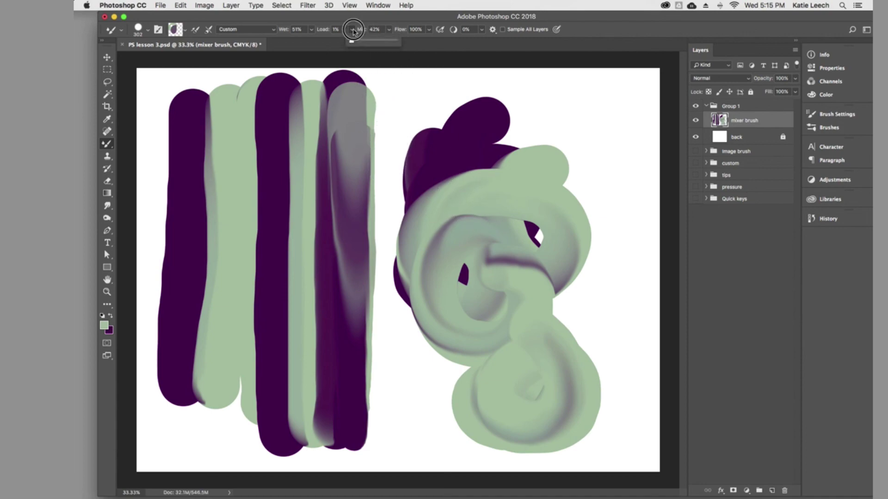
drag(349, 42, 399, 45)
click(391, 35)
click(312, 31)
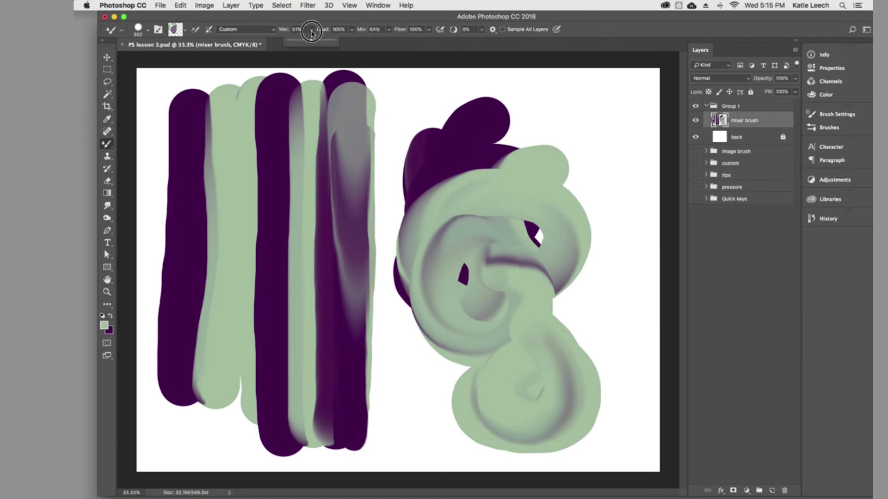
drag(310, 41, 327, 44)
mouse_move(386, 100)
mouse_down()
mouse_move(356, 150)
mouse_move(435, 161)
mouse_up()
drag(414, 122, 416, 293)
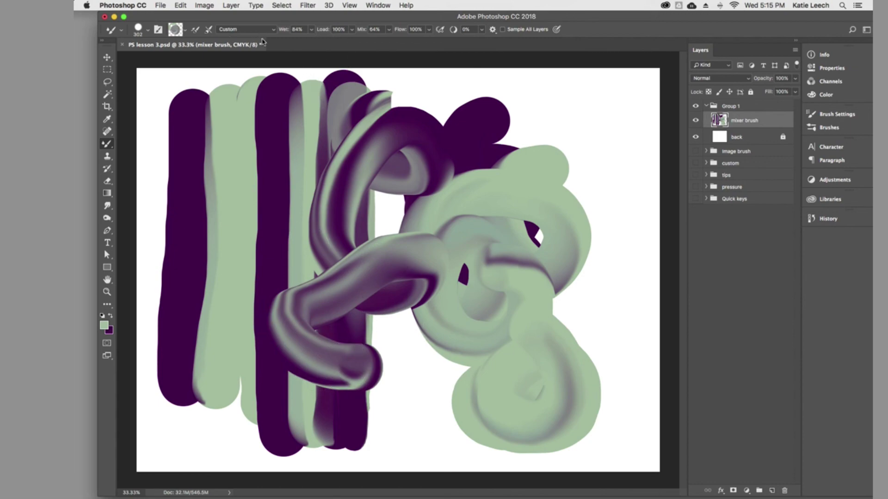
- Enable loading the brush after each stroke, and paint pale green strokes at the canvas's right edge and over the looping strokes
click(194, 32)
click(210, 31)
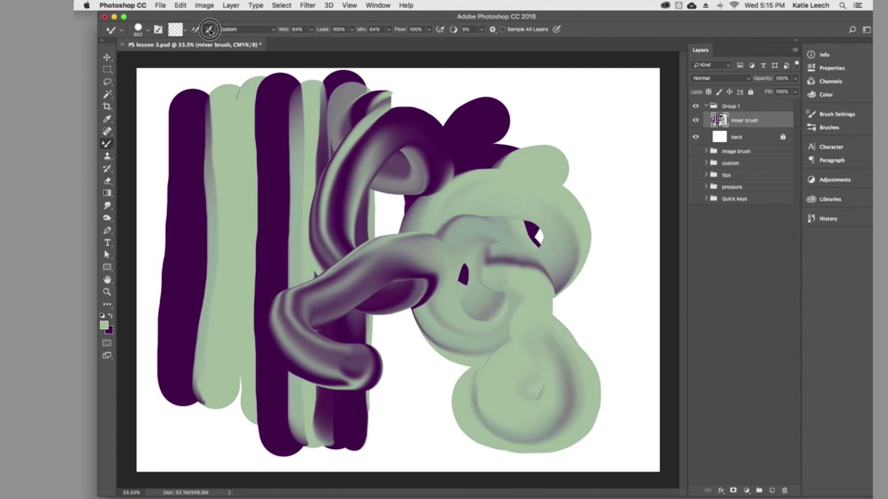
click(196, 31)
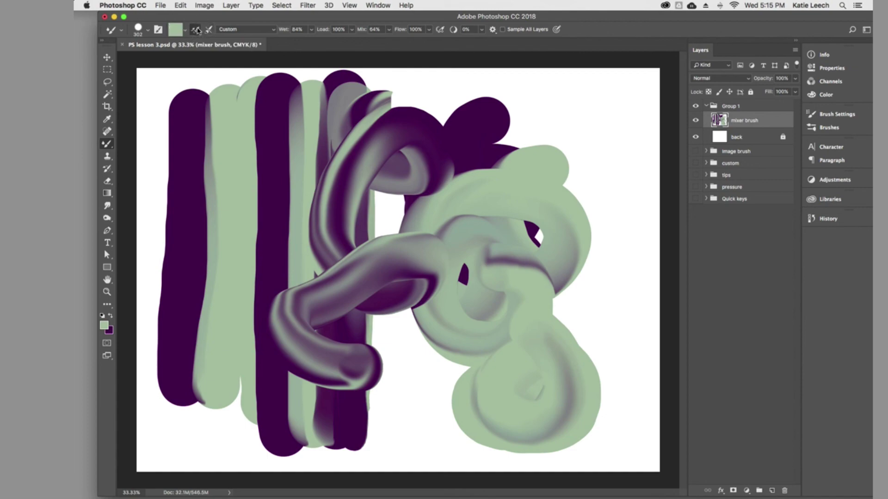
mouse_move(573, 108)
mouse_down()
mouse_move(587, 143)
mouse_move(594, 249)
mouse_move(595, 119)
mouse_move(608, 214)
mouse_up()
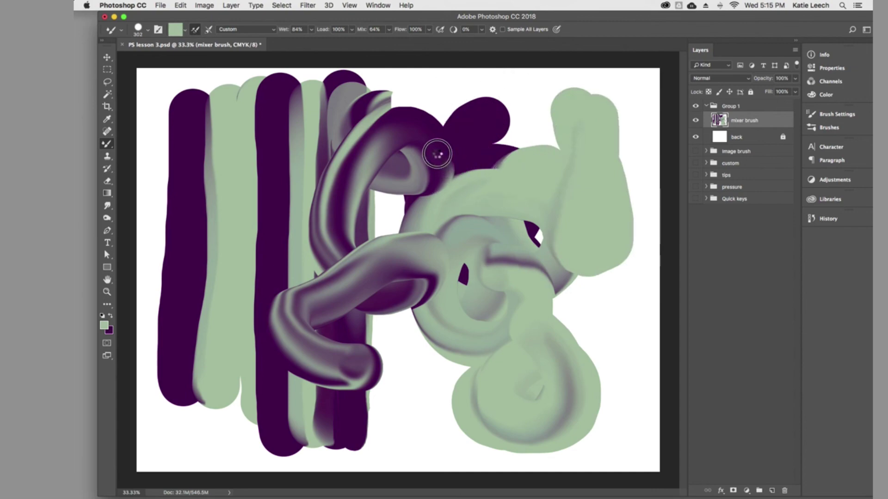
mouse_move(437, 154)
mouse_down()
mouse_move(478, 102)
mouse_move(448, 169)
mouse_move(420, 137)
mouse_up()
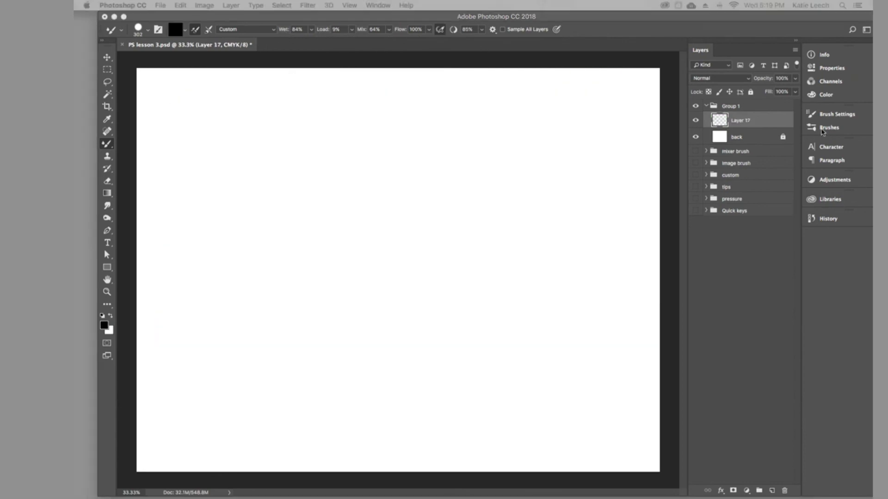
- Collapse the General, Dry Media, Wet Media, Special Effects and Legacy brush groups and bring the custom sampled brushes into view
click(827, 127)
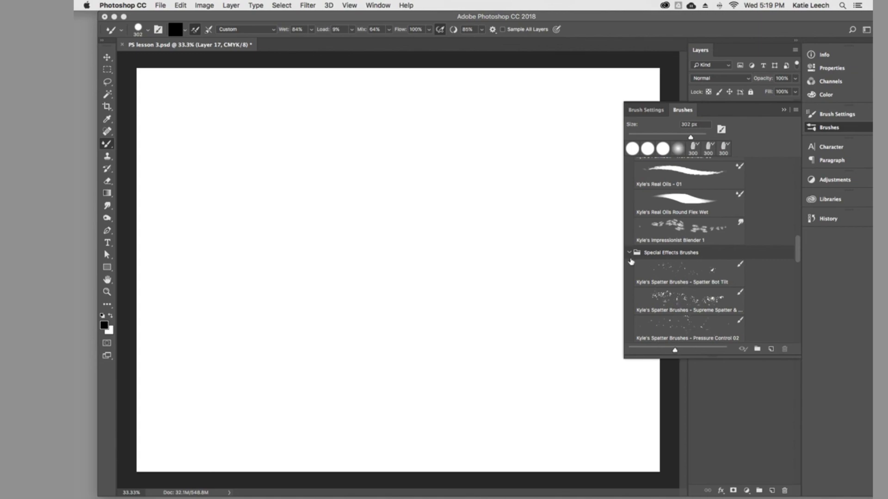
click(629, 253)
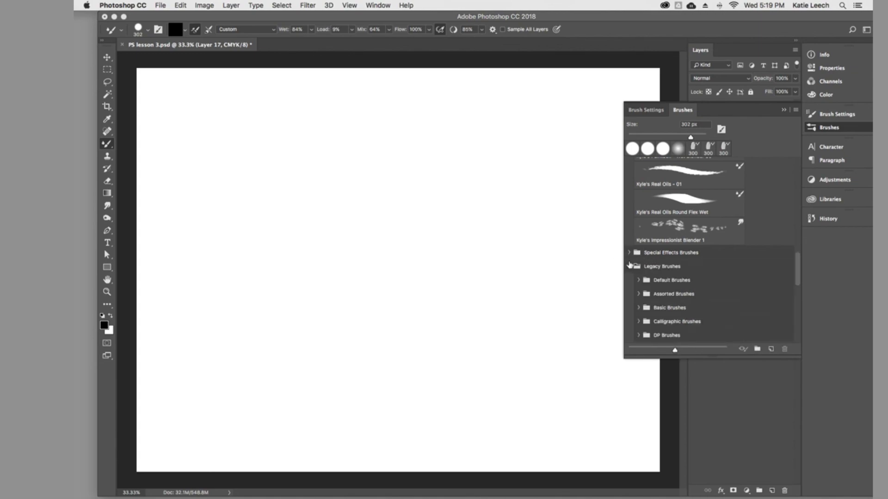
click(629, 266)
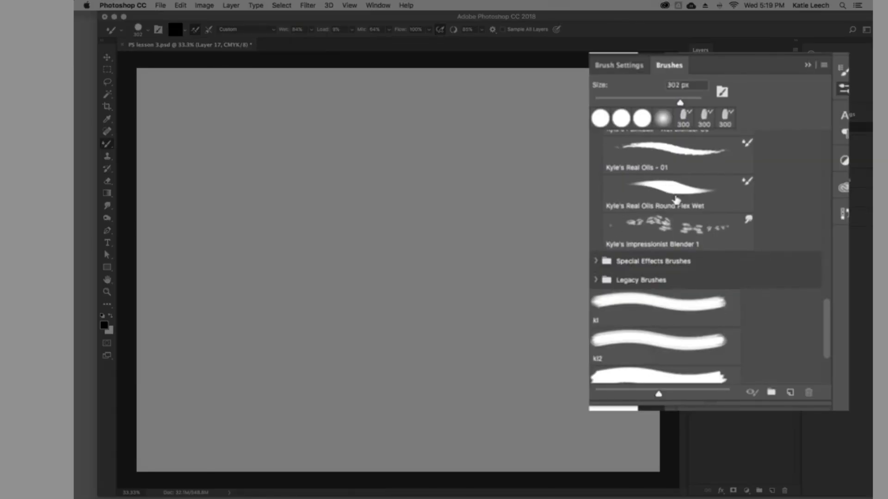
scroll(676, 200, up, 5)
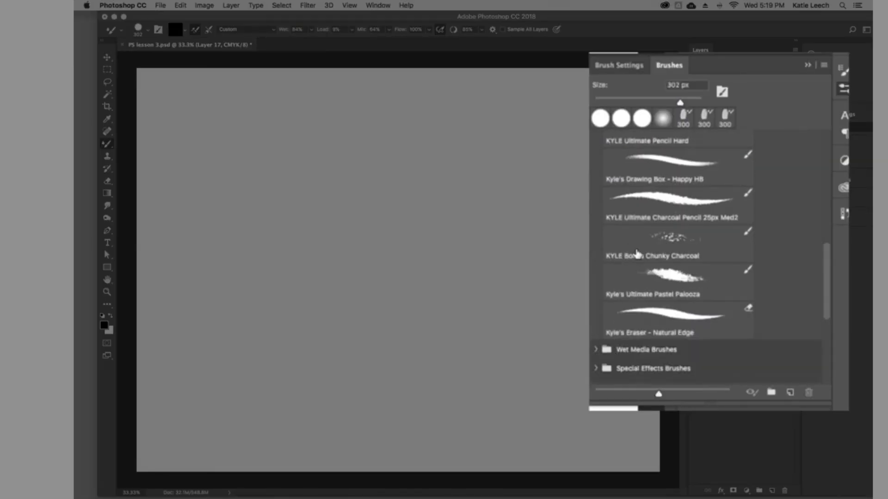
scroll(637, 254, up, 4)
click(597, 199)
scroll(696, 255, up, 5)
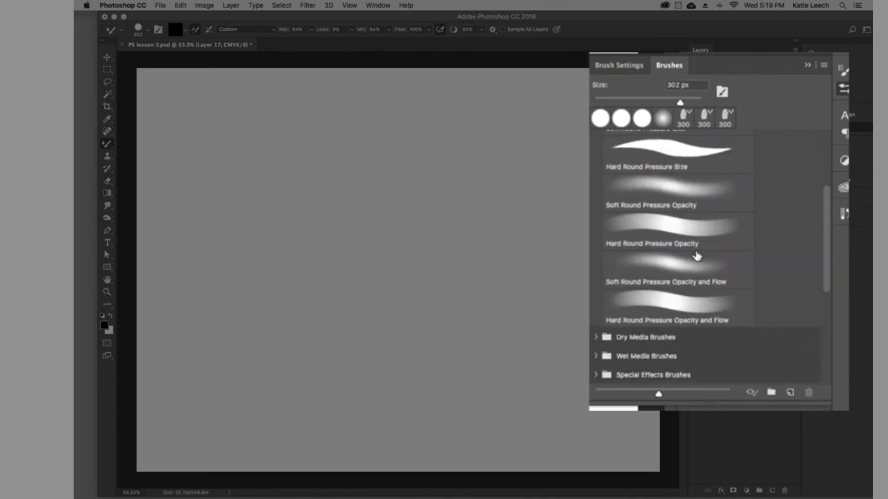
scroll(696, 256, up, 3)
click(596, 142)
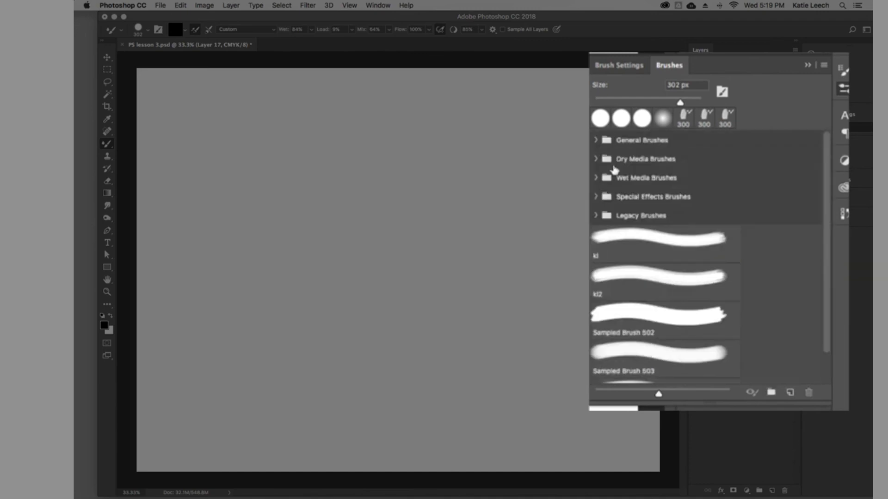
scroll(660, 258, down, 2)
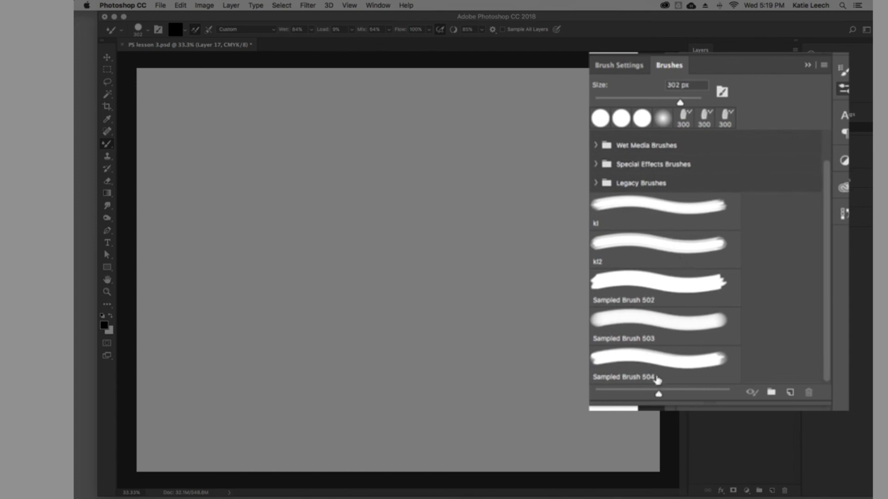
- Choose the Mesh - Medium brush from the Legacy Faux Finish Brushes and paint a wavy stroke and a short stroke in the canvas's upper-left area
scroll(661, 250, up, 2)
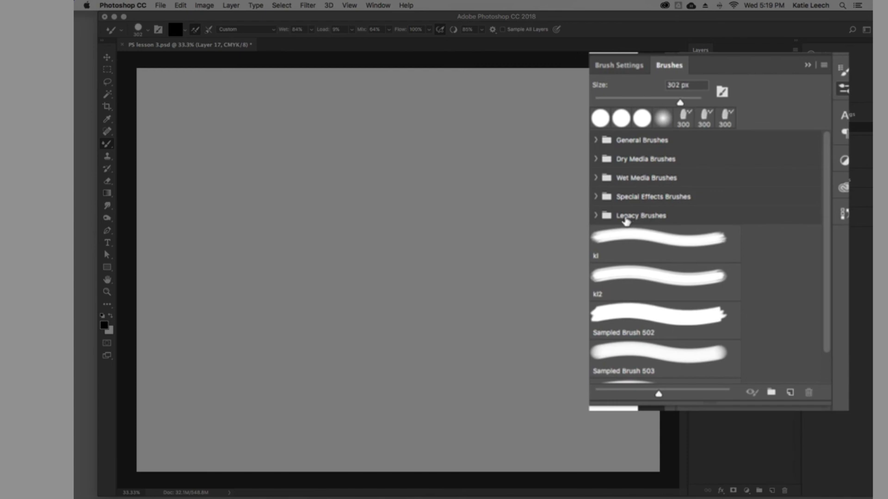
click(595, 216)
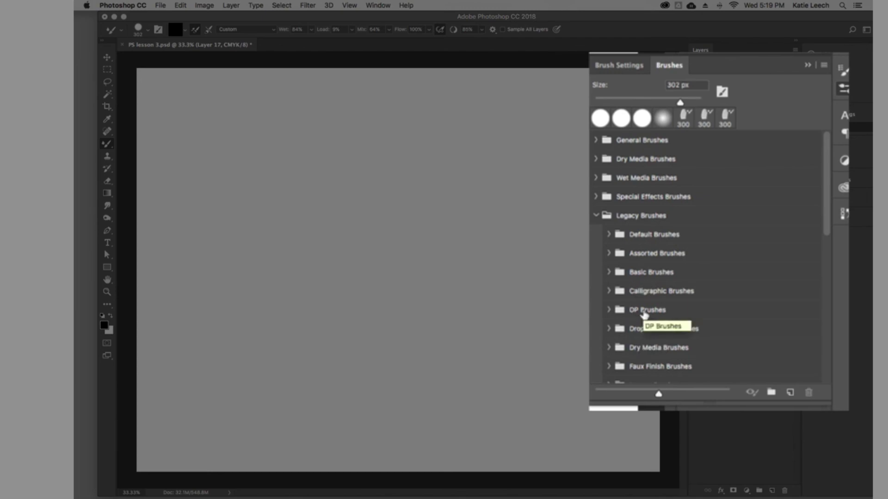
click(607, 367)
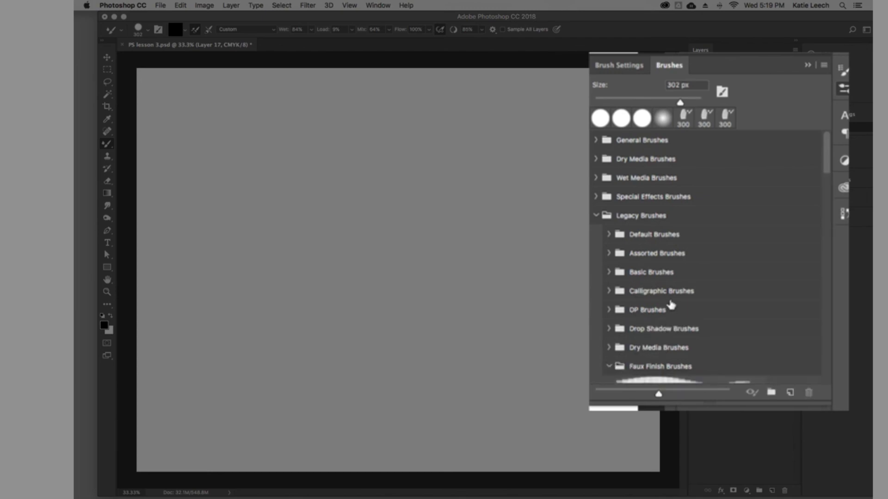
scroll(670, 305, down, 3)
click(680, 366)
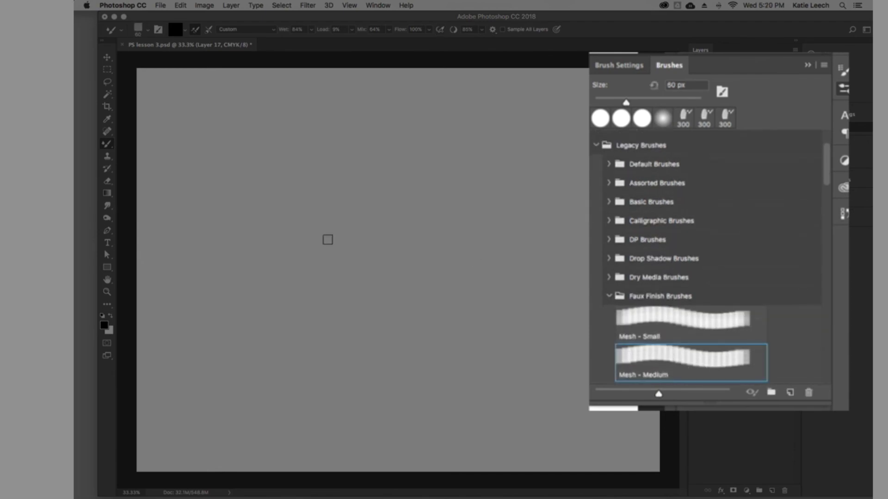
mouse_move(216, 179)
mouse_down()
mouse_move(301, 179)
mouse_move(271, 231)
mouse_move(319, 210)
mouse_move(339, 238)
mouse_move(362, 213)
mouse_up()
drag(305, 167, 299, 186)
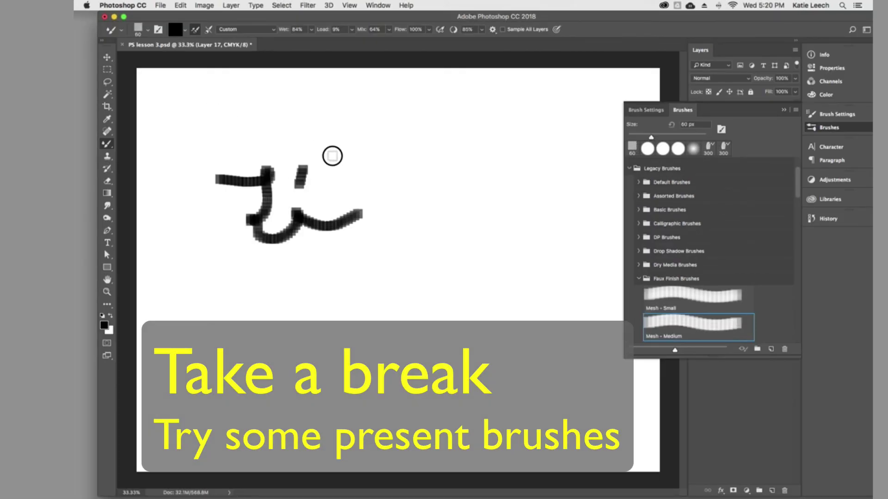
- Switch to the Brush tool, paint a thick black curve, and paint two thin wavy strokes above it with the Mesh - Small brush
drag(107, 144, 157, 135)
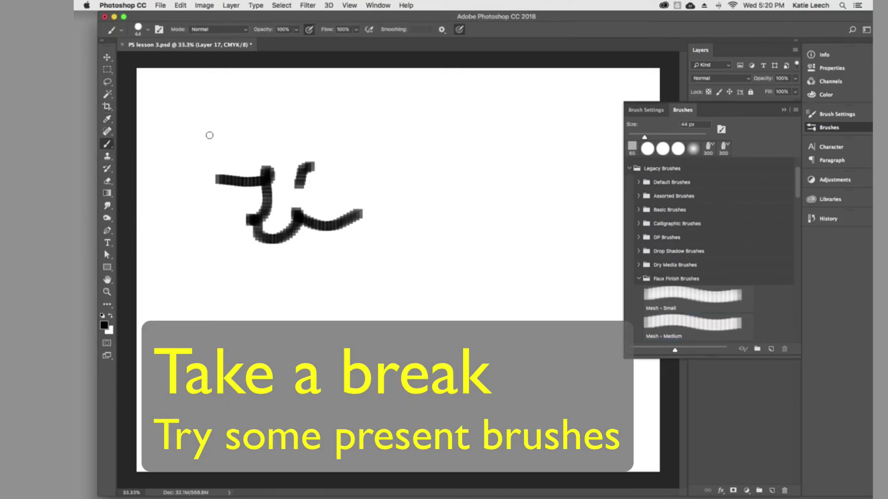
mouse_move(311, 145)
mouse_down()
mouse_move(393, 174)
mouse_move(412, 199)
mouse_up()
key(period)
mouse_move(405, 160)
mouse_down()
mouse_move(355, 135)
mouse_move(236, 147)
mouse_up()
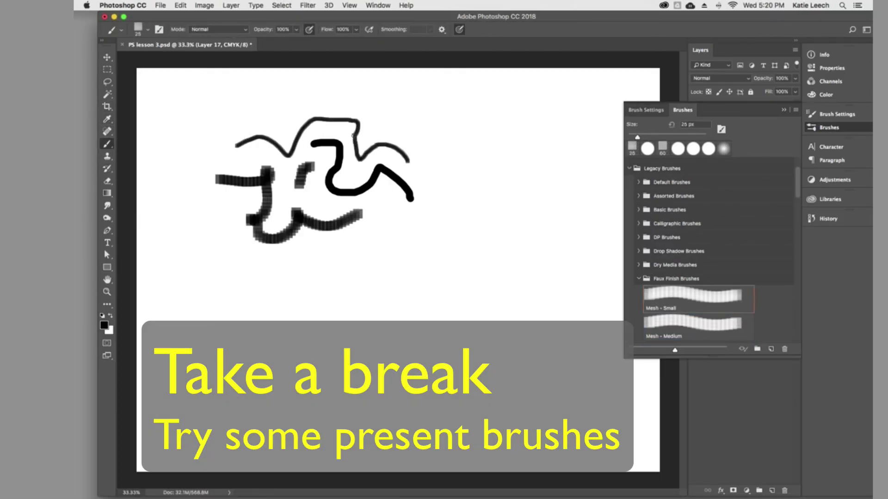
drag(373, 134, 454, 197)
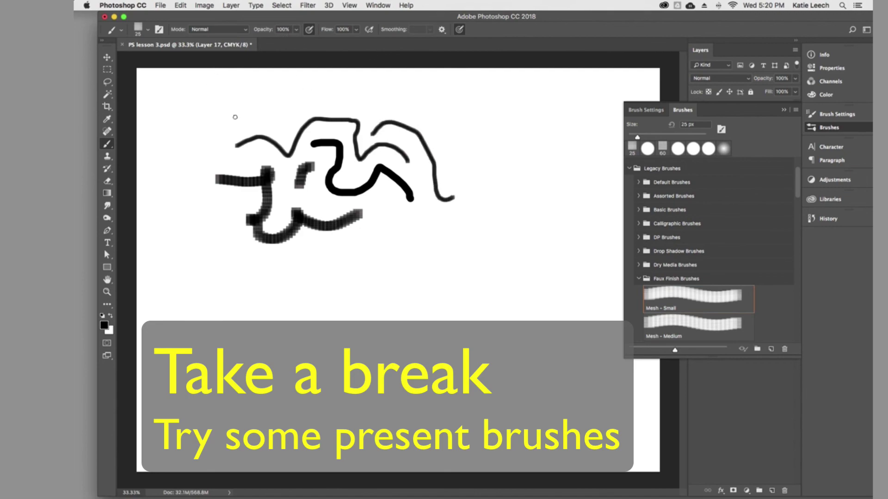
- Enlarge the mesh brush to 80 px and paint an angular stroke below the existing mesh stroke
key(bracketright)
key(bracketright)
key(bracketright)
key(bracketright)
key(bracketright)
key(bracketright)
mouse_move(383, 214)
mouse_down()
mouse_move(313, 252)
mouse_move(272, 291)
mouse_up()
- Choose the Pastel on Charcoal Paper brush from the Legacy Dry Media Brushes and paint a thick scribble right of the mesh strokes
click(639, 279)
click(639, 265)
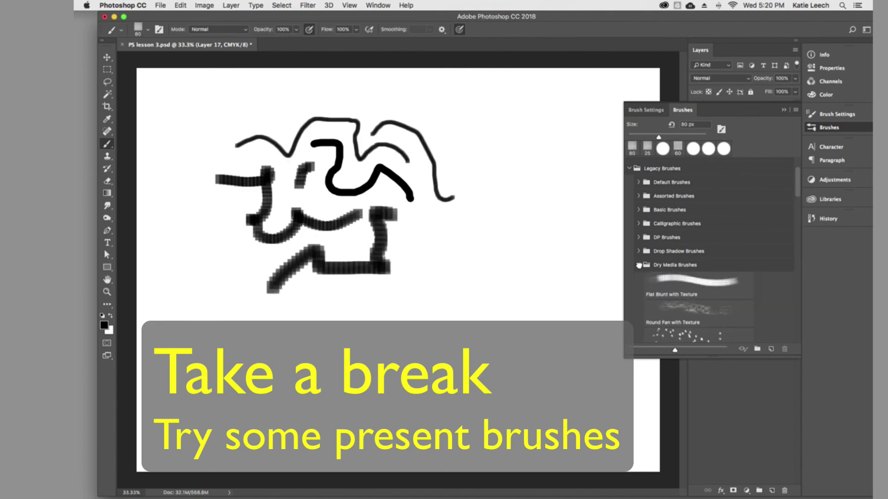
scroll(651, 283, down, 5)
click(689, 286)
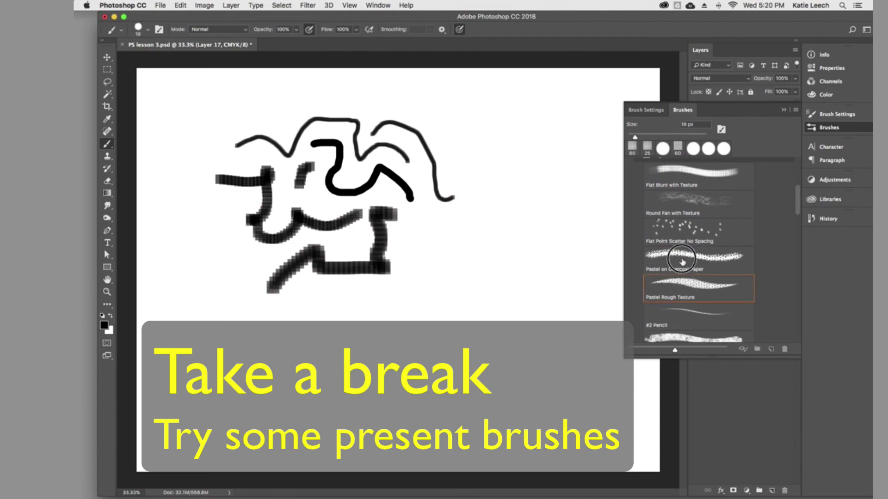
click(689, 259)
mouse_move(488, 251)
mouse_down()
mouse_move(441, 268)
mouse_move(495, 258)
mouse_move(522, 291)
mouse_up()
- Pick the 36 px textured brush further down the Dry Media group and paint zigzag and short strokes around the thick scribble
scroll(693, 231, down, 2)
click(693, 299)
drag(502, 184, 550, 250)
mouse_move(501, 149)
mouse_down()
mouse_move(569, 303)
mouse_move(448, 319)
mouse_up()
- Choose the Flat Point Scatter No Spacing brush and paint a trail of scattered dots around and below the existing strokes
scroll(693, 232, up, 3)
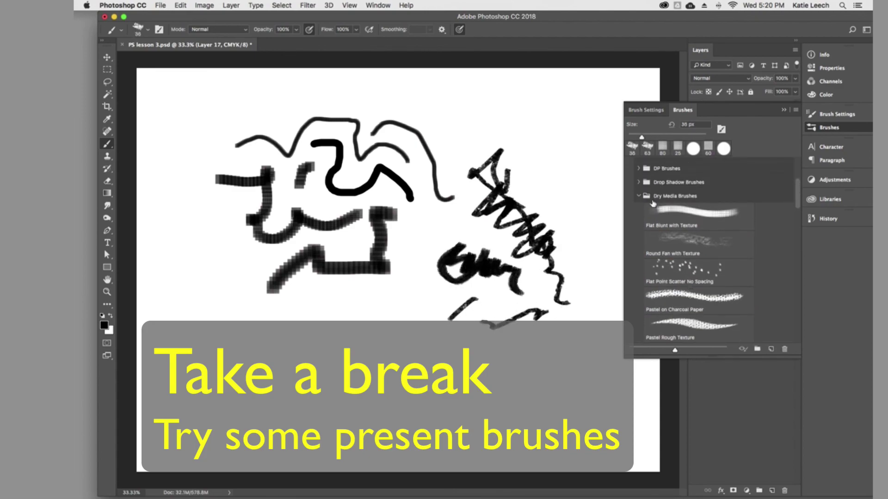
click(148, 31)
click(148, 173)
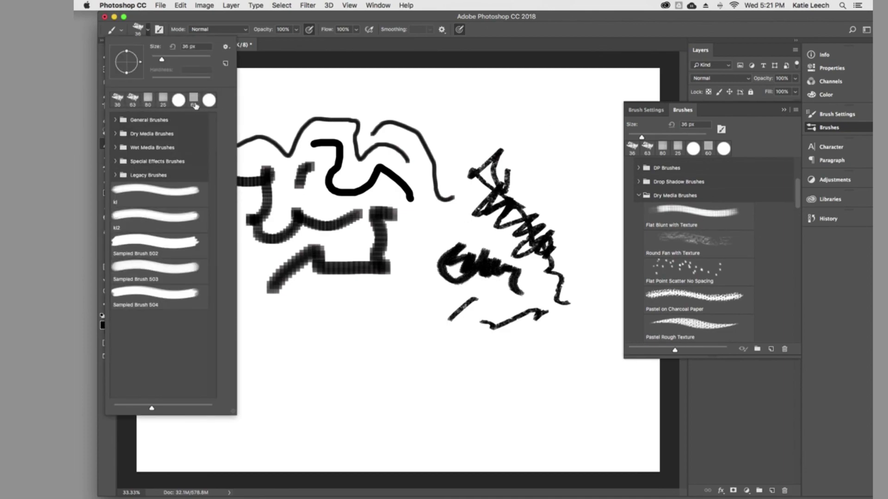
click(684, 272)
mouse_move(555, 194)
mouse_down()
mouse_move(513, 159)
mouse_move(391, 197)
mouse_move(393, 289)
mouse_move(423, 268)
mouse_up()
drag(187, 218, 203, 253)
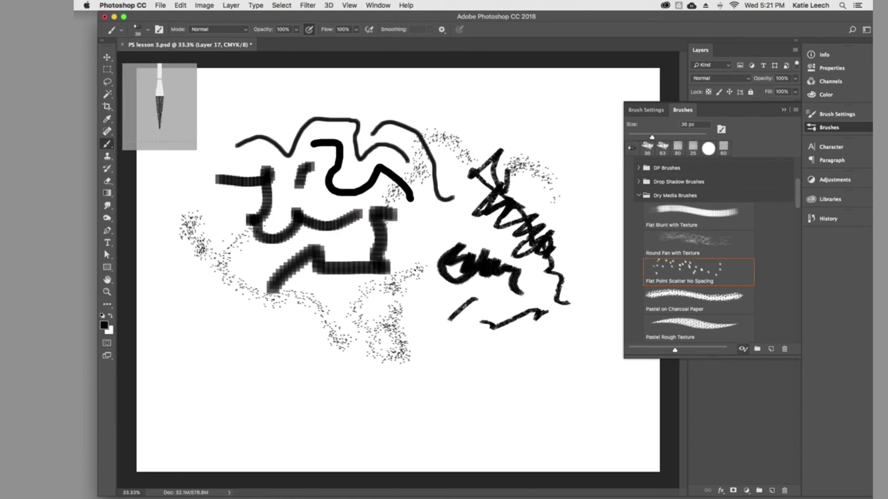
- Paint more Flat Point Scatter strokes over the canvas's left half, building dense dotted patches and a loop near the lower middle
mouse_move(193, 192)
mouse_down()
mouse_move(248, 235)
mouse_move(277, 181)
mouse_up()
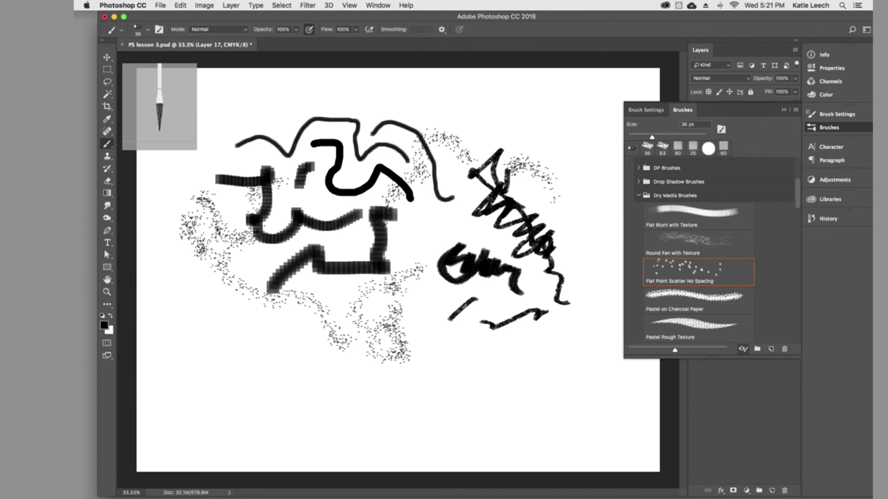
mouse_move(171, 169)
mouse_down()
mouse_move(210, 211)
mouse_move(166, 243)
mouse_move(196, 298)
mouse_move(231, 306)
mouse_up()
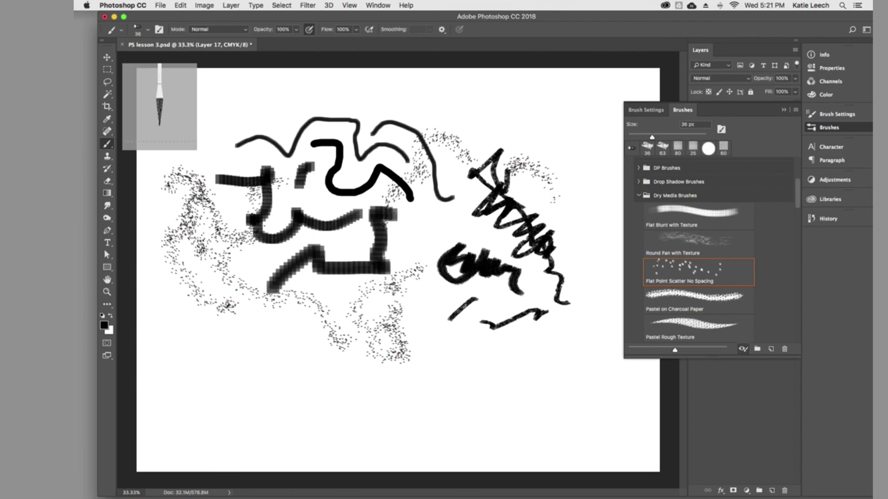
mouse_move(197, 170)
mouse_down()
mouse_move(238, 156)
mouse_move(264, 166)
mouse_move(270, 294)
mouse_move(199, 349)
mouse_move(268, 363)
mouse_move(310, 345)
mouse_up()
mouse_move(293, 238)
mouse_down()
mouse_move(319, 243)
mouse_move(326, 277)
mouse_move(351, 312)
mouse_move(332, 319)
mouse_move(379, 323)
mouse_move(391, 300)
mouse_move(400, 305)
mouse_up()
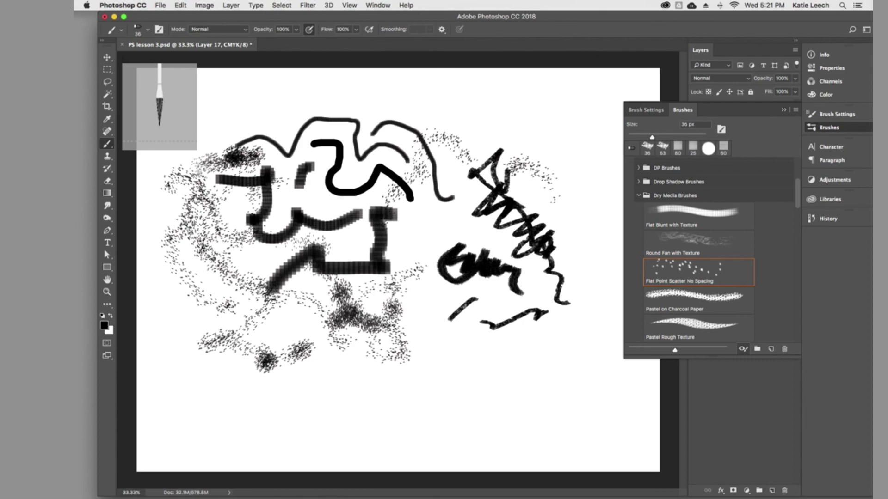
mouse_move(227, 109)
mouse_down()
mouse_move(229, 118)
mouse_move(247, 109)
mouse_move(254, 129)
mouse_up()
mouse_move(231, 169)
mouse_down()
mouse_move(245, 250)
mouse_move(266, 273)
mouse_move(400, 217)
mouse_move(432, 333)
mouse_move(375, 395)
mouse_move(365, 367)
mouse_up()
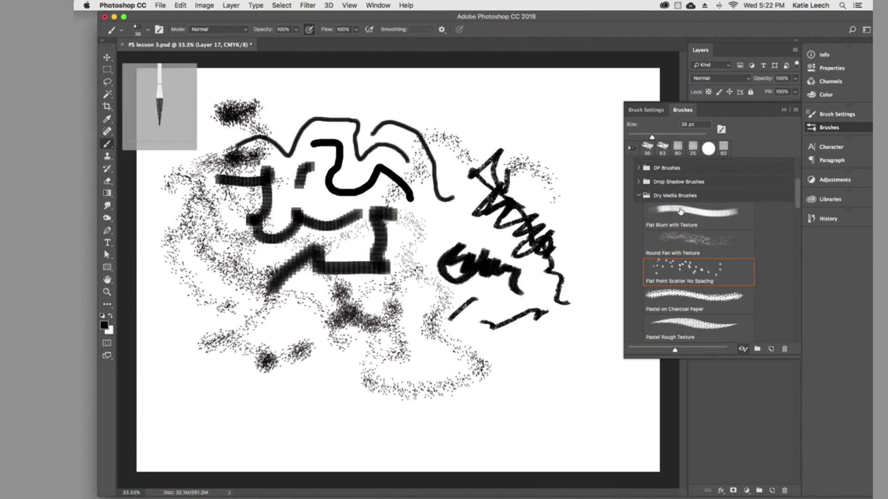
- Collapse the Dry Media group and choose the Hard Mechanical 36 pixels brush from the Legacy Basic Brushes
click(639, 196)
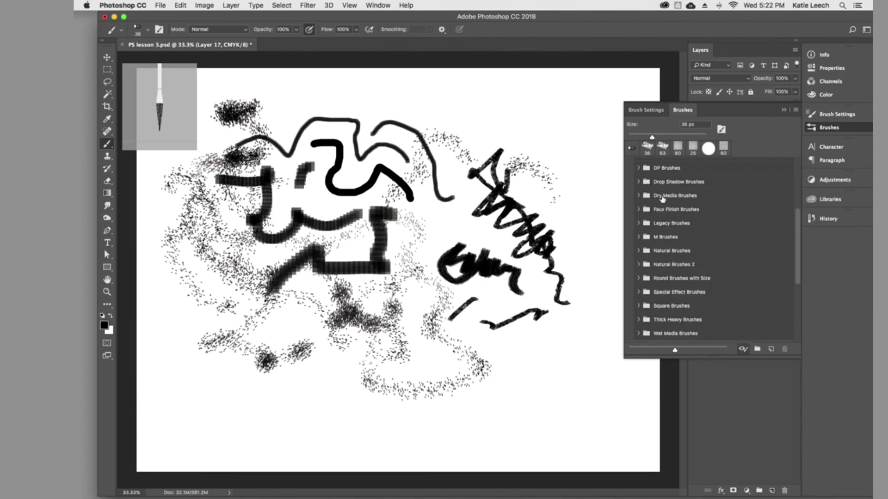
scroll(659, 195, up, 1)
scroll(644, 180, up, 1)
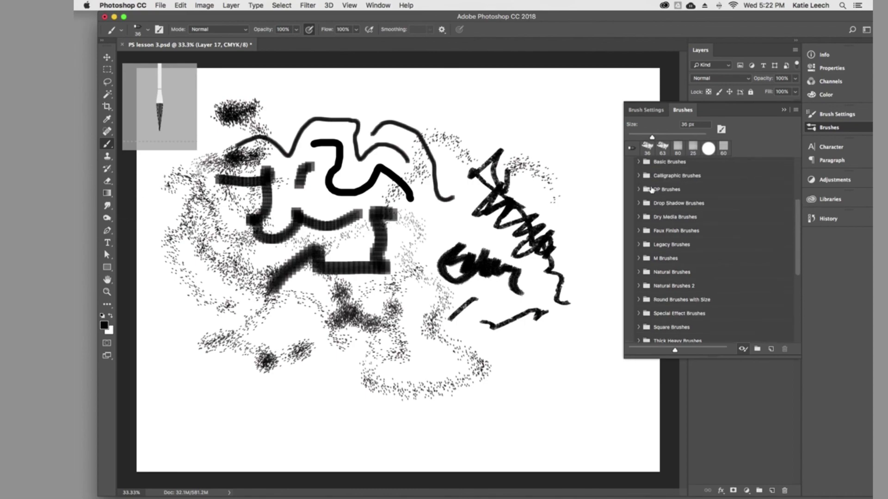
click(639, 170)
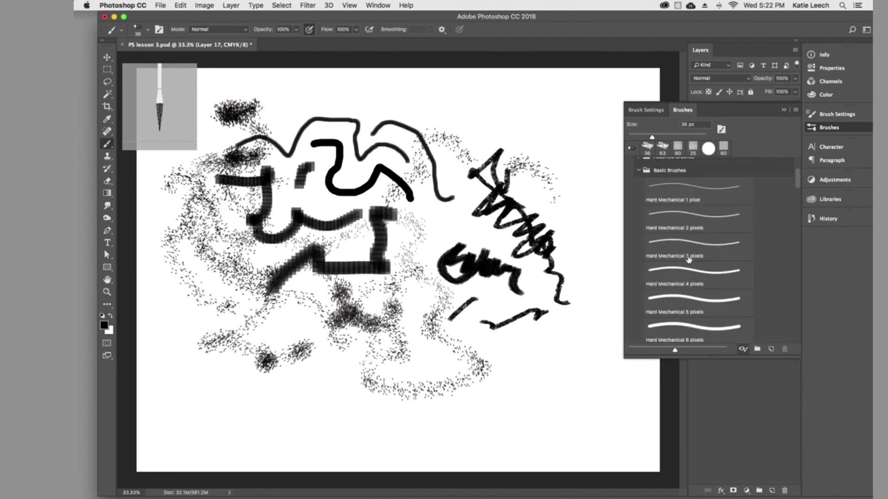
scroll(688, 259, down, 10)
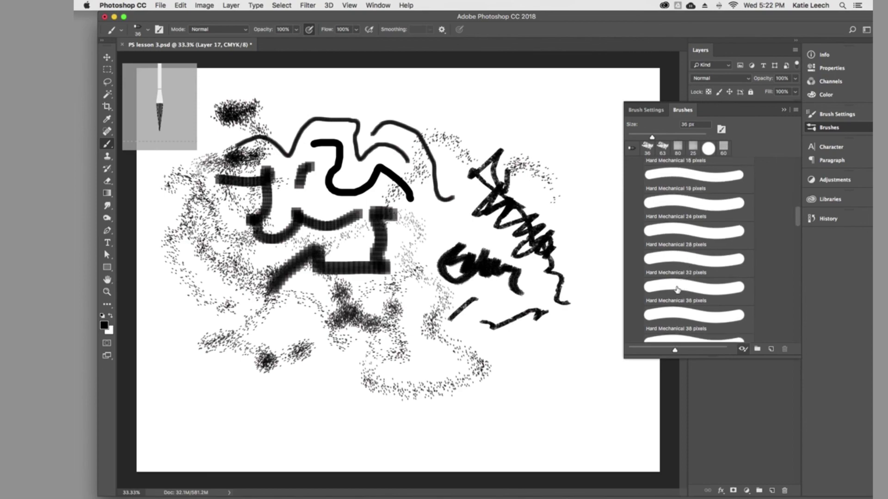
click(677, 290)
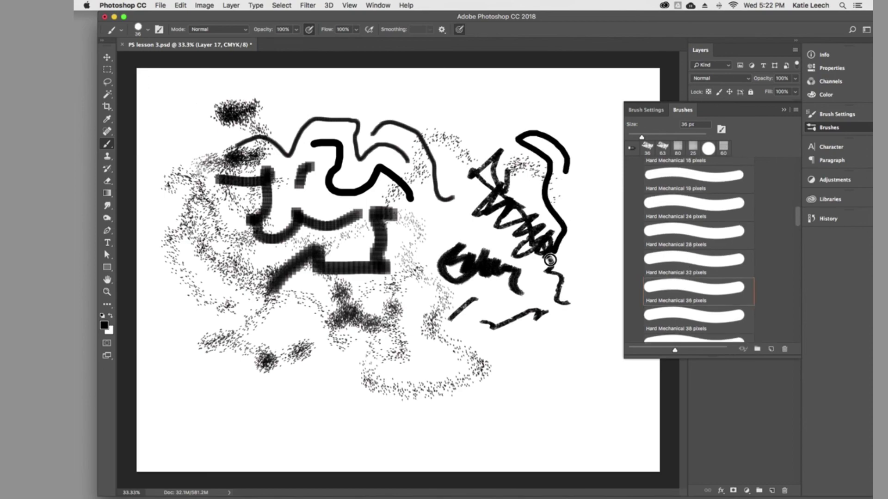